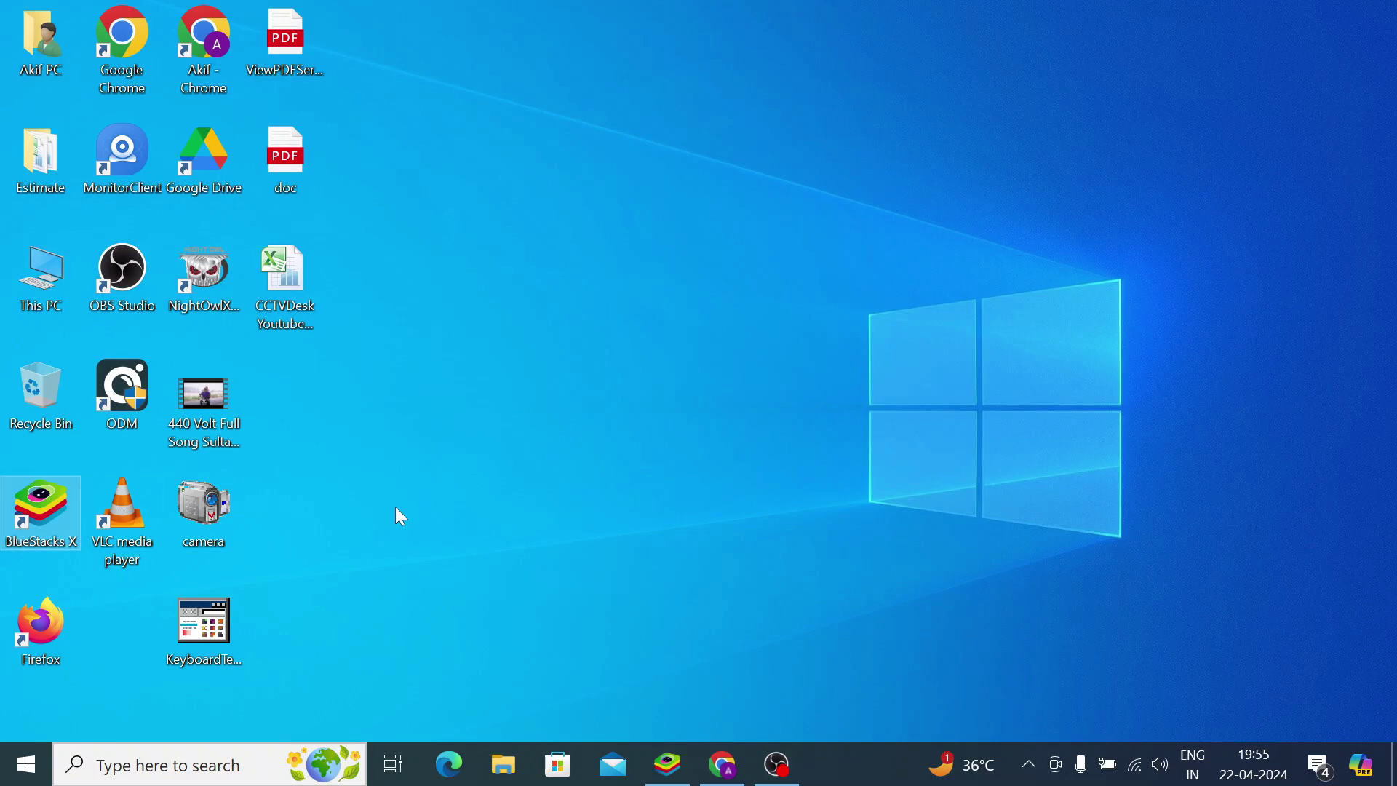
Launch BlueStacks X and start the Android App Player to its home screen.
click(668, 764)
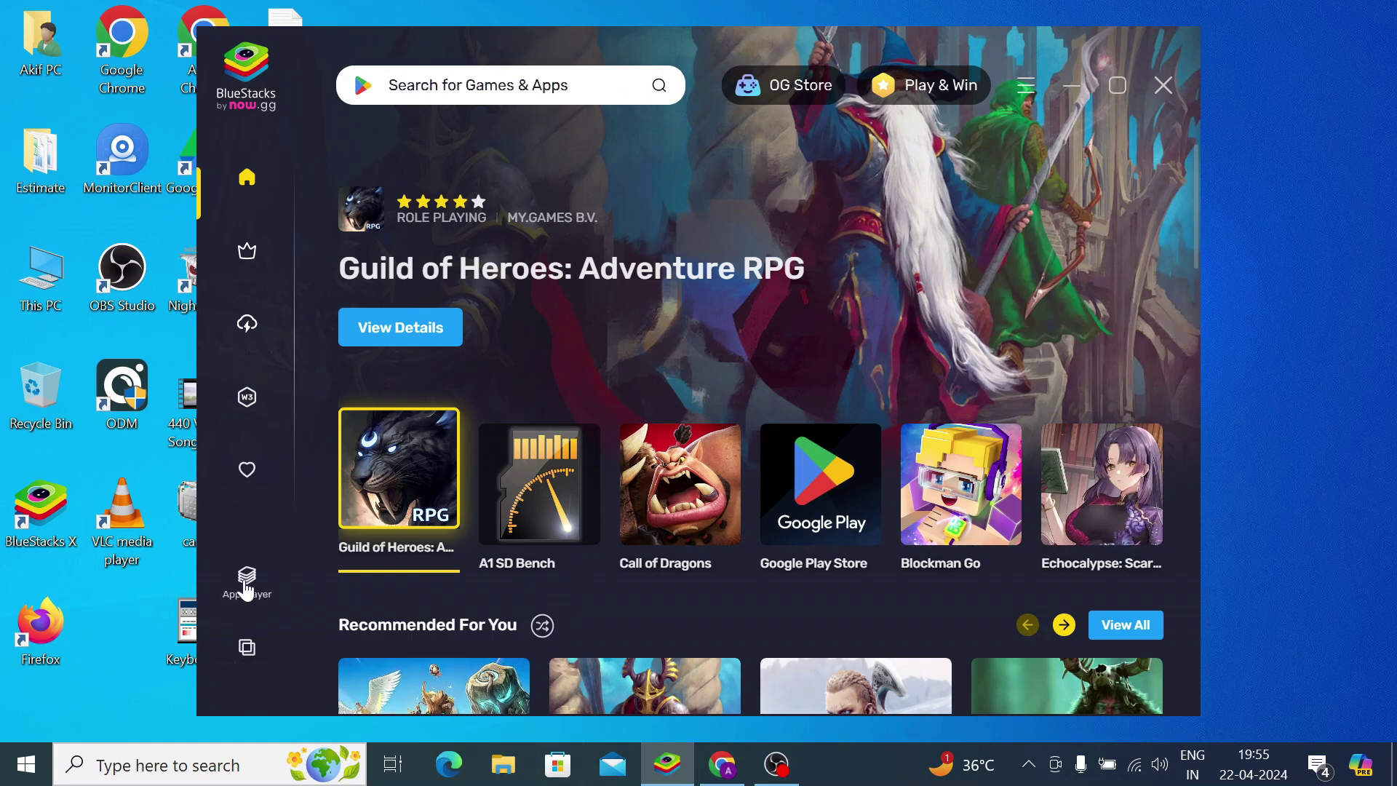
click(246, 582)
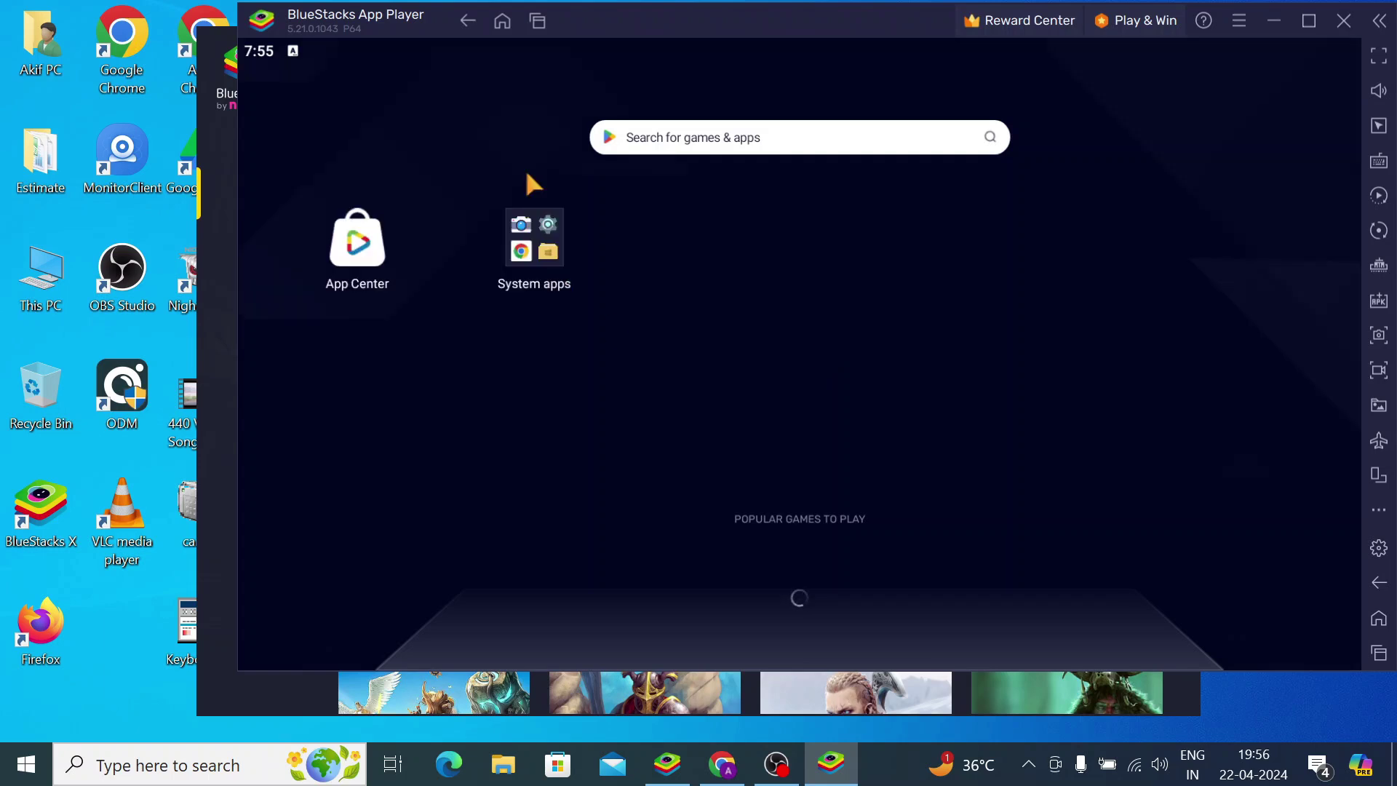
Open Google Play Store from the System apps folder.
click(531, 240)
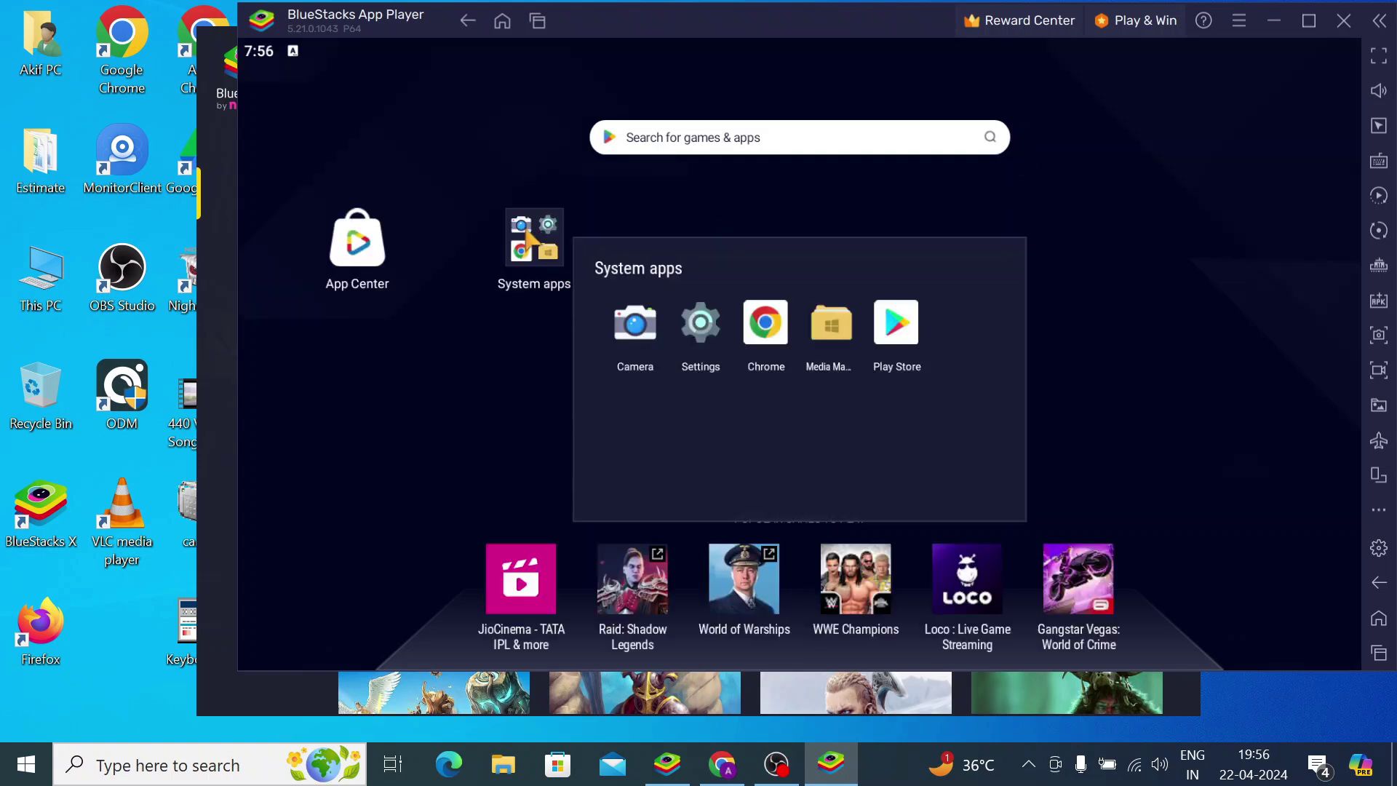
click(897, 323)
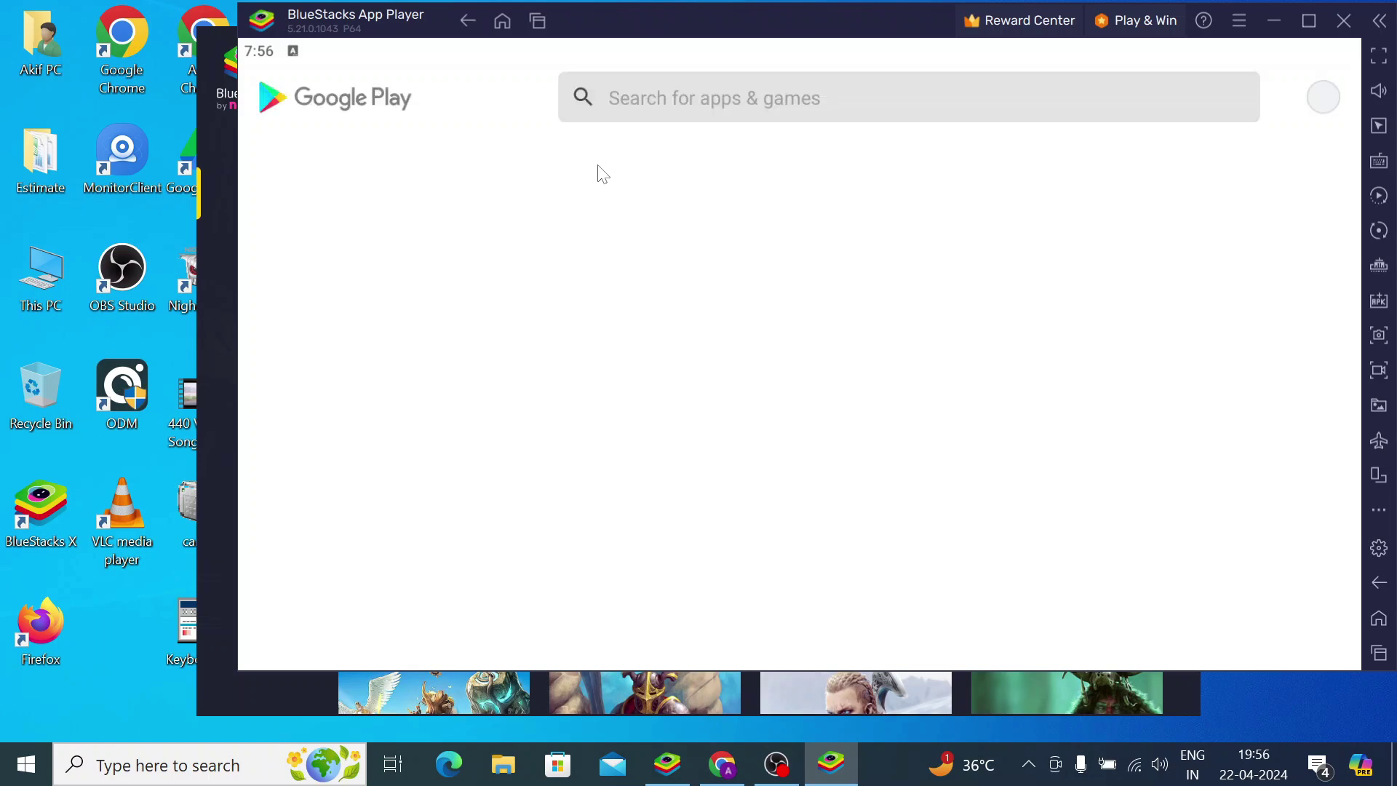
Search Play Store for 'arlo' and pick the 'arlo pro 4 app' suggestion.
click(640, 97)
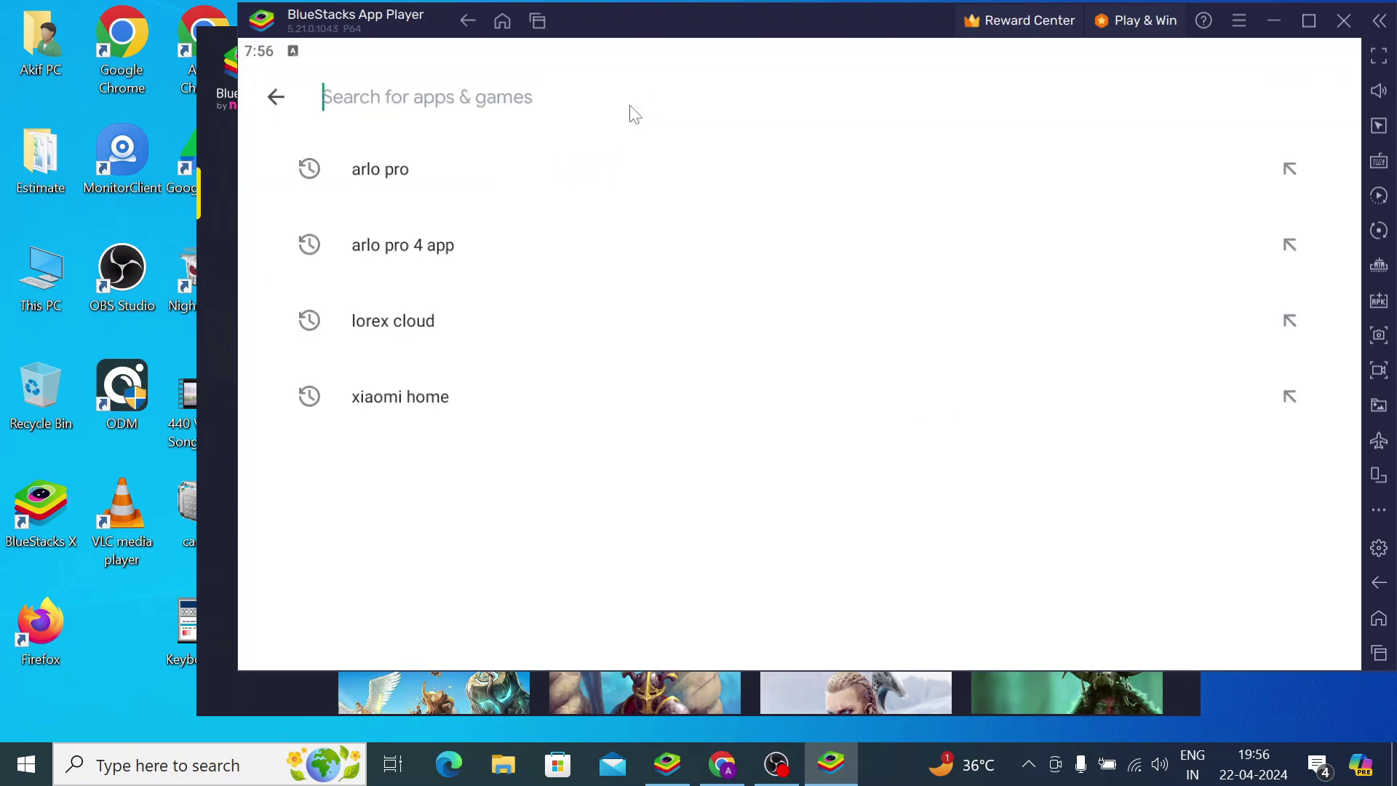
text(arlo)
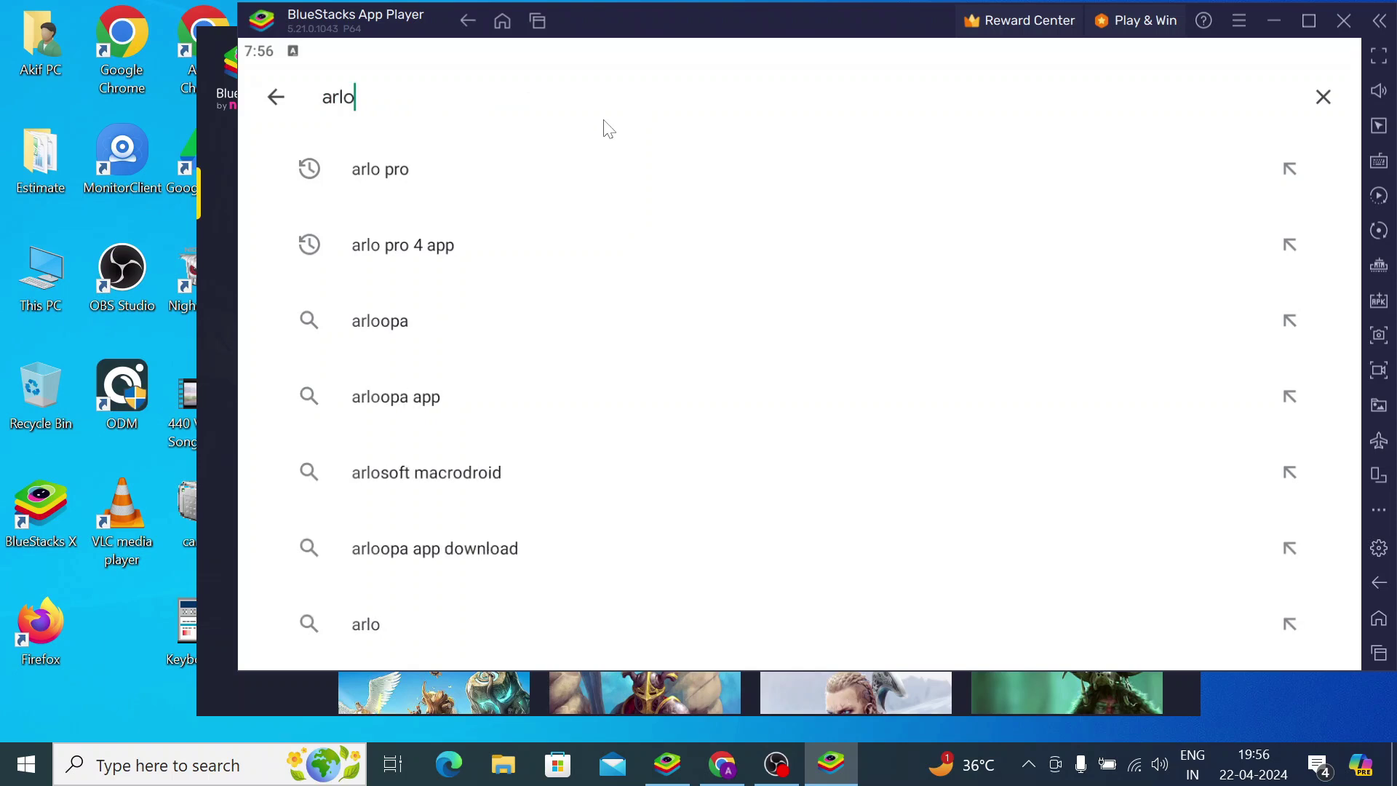
click(524, 253)
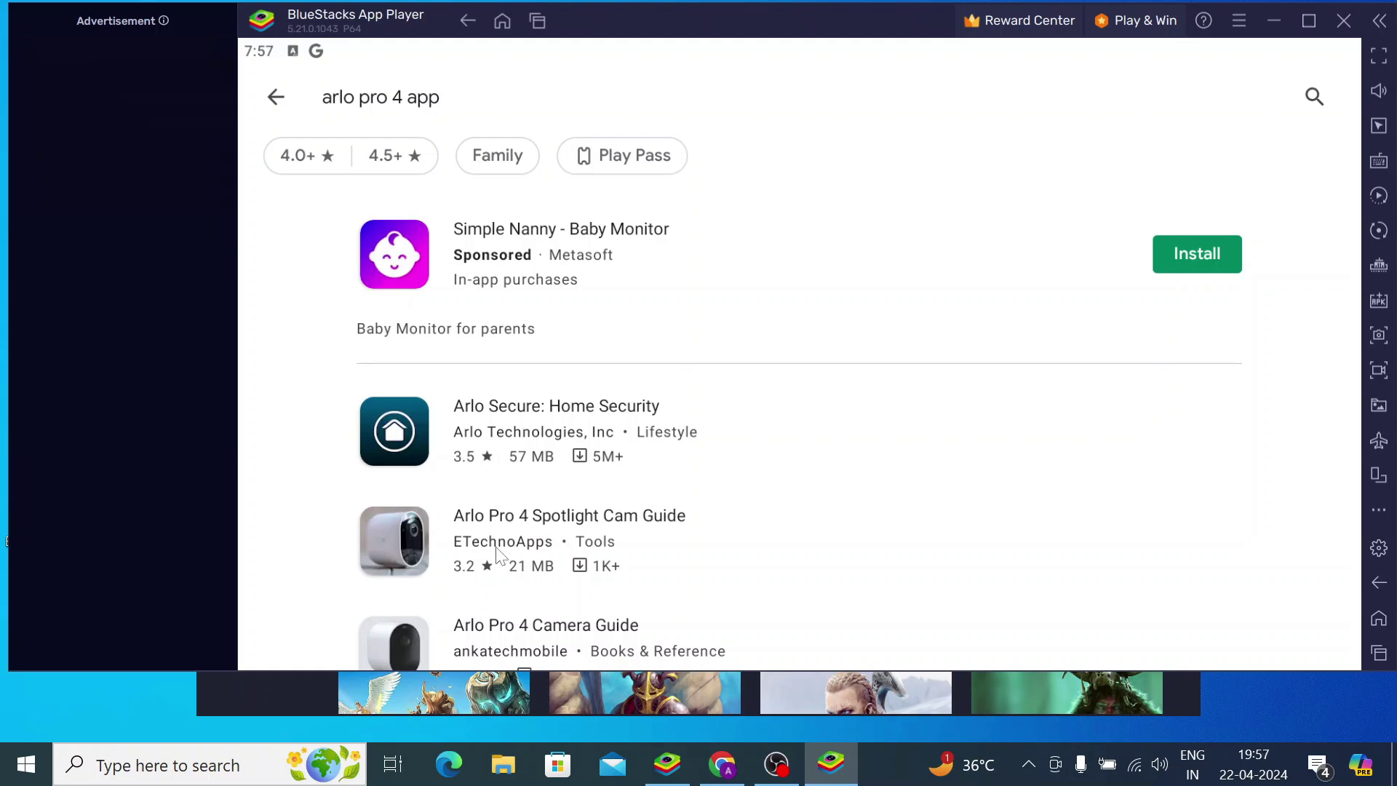
Install Arlo Secure: Home Security, then minimize the player to the desktop.
click(521, 422)
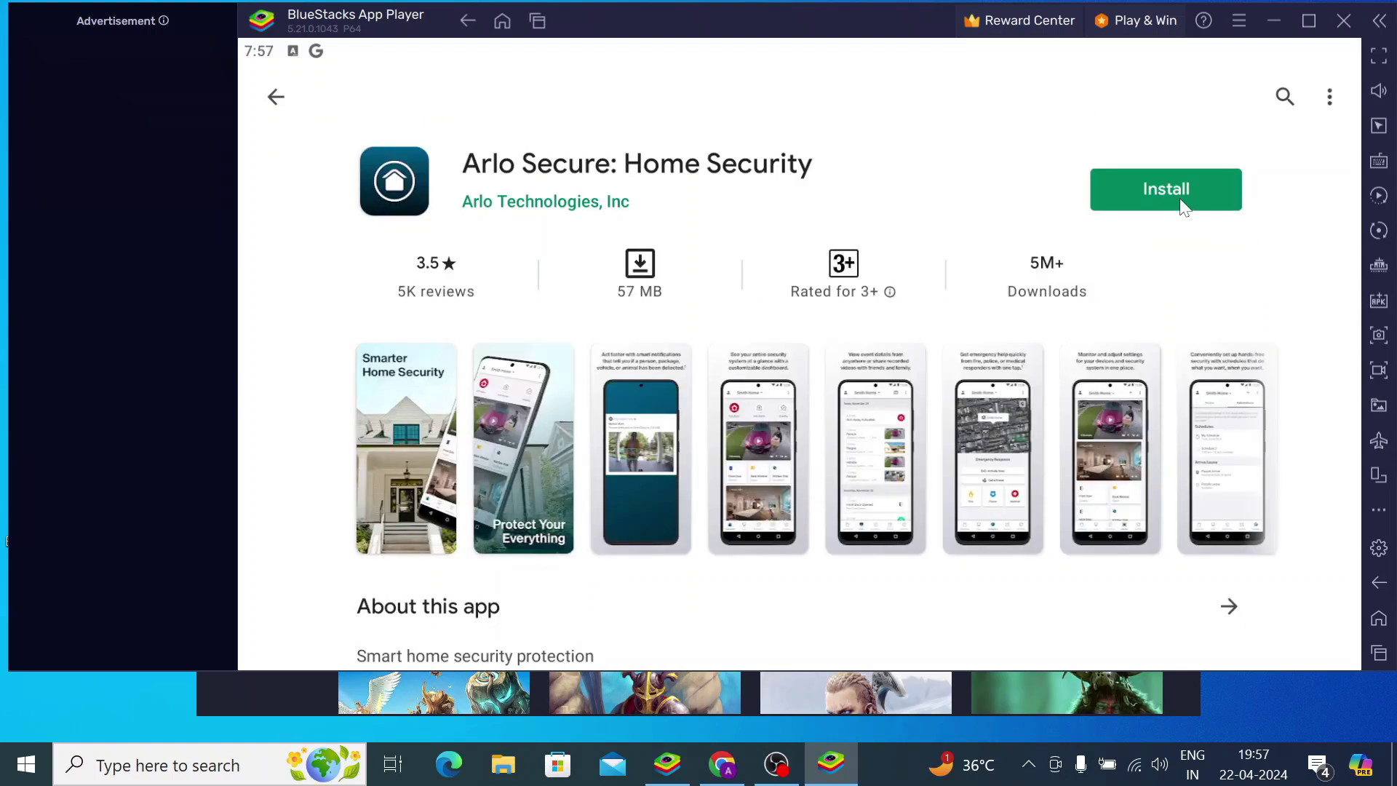
click(1166, 189)
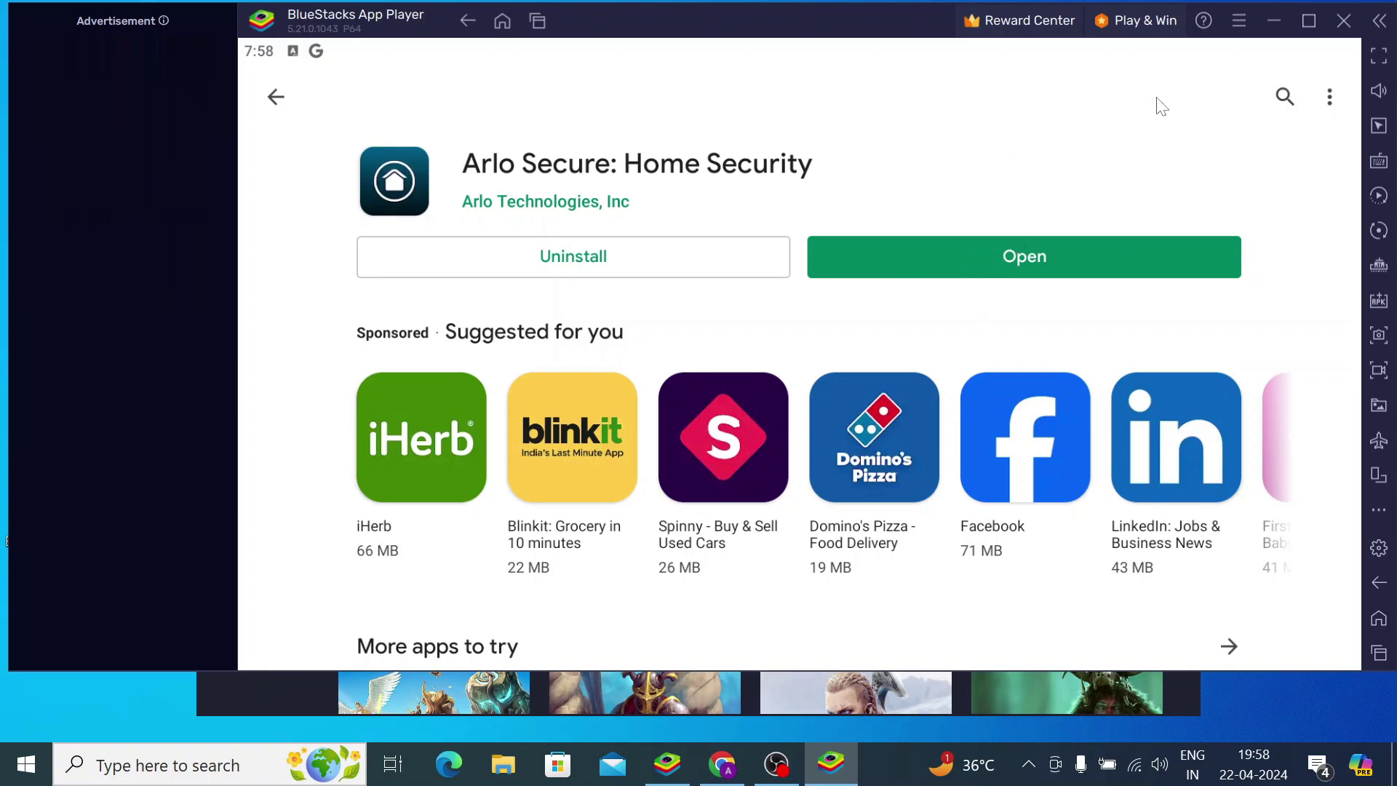
click(1394, 764)
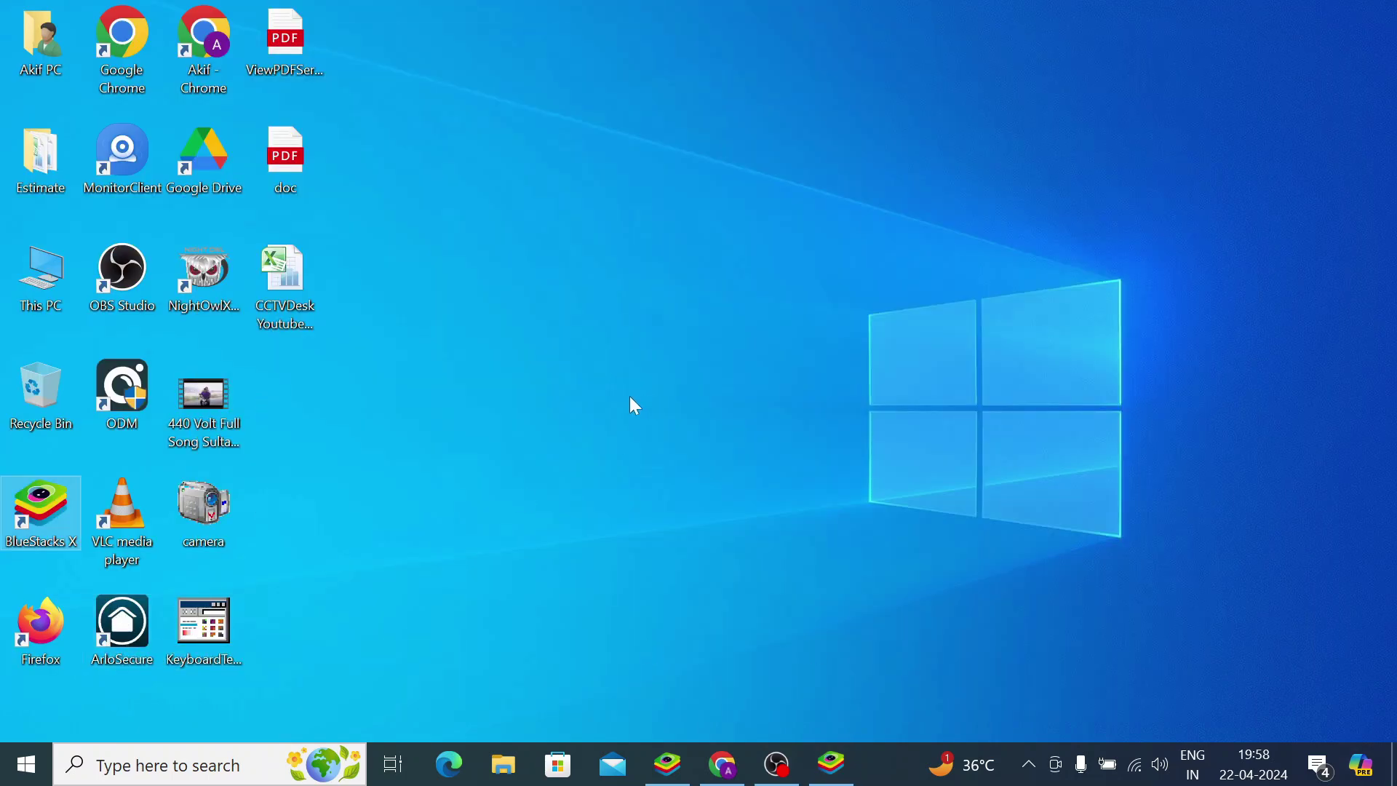
Restore the App Player and launch Arlo Secure from its Play Store page.
click(835, 776)
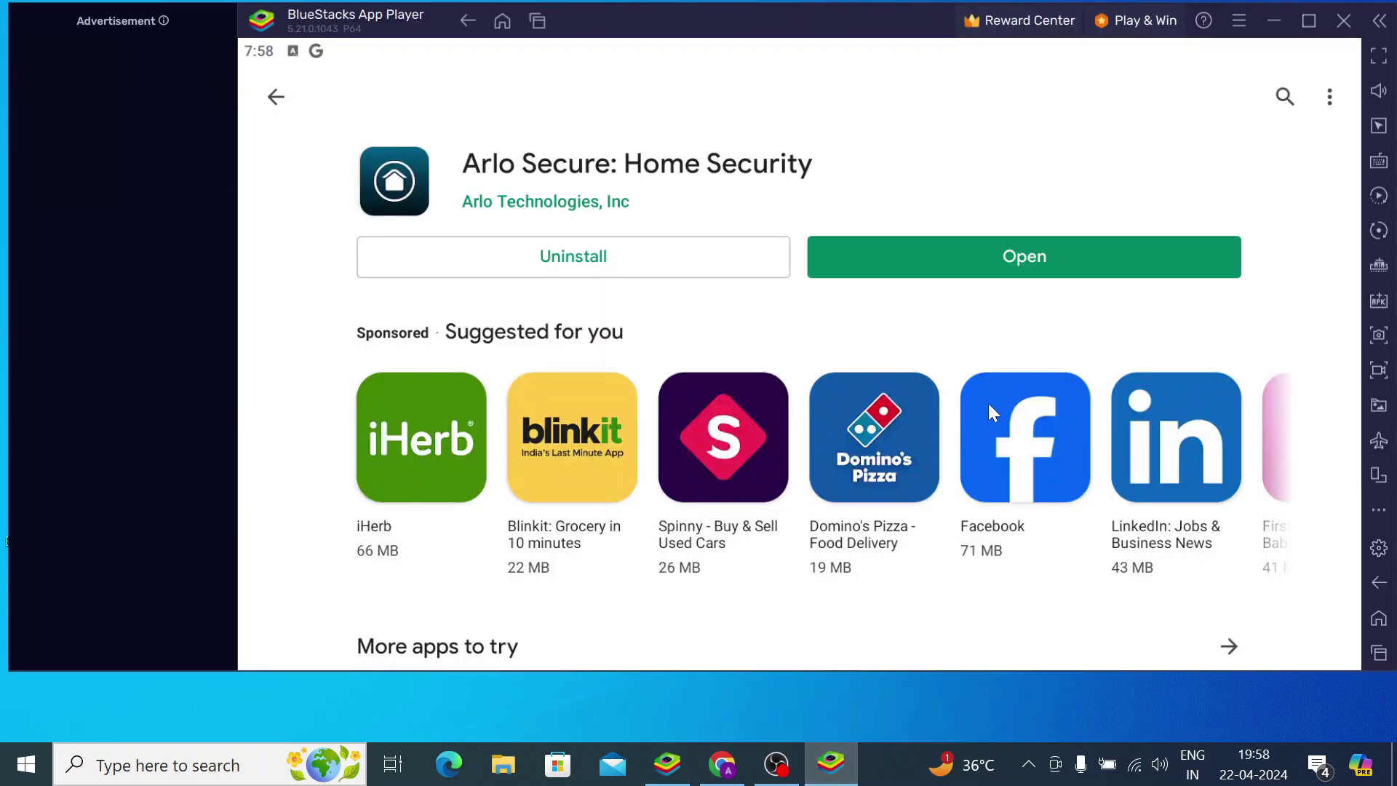
click(986, 260)
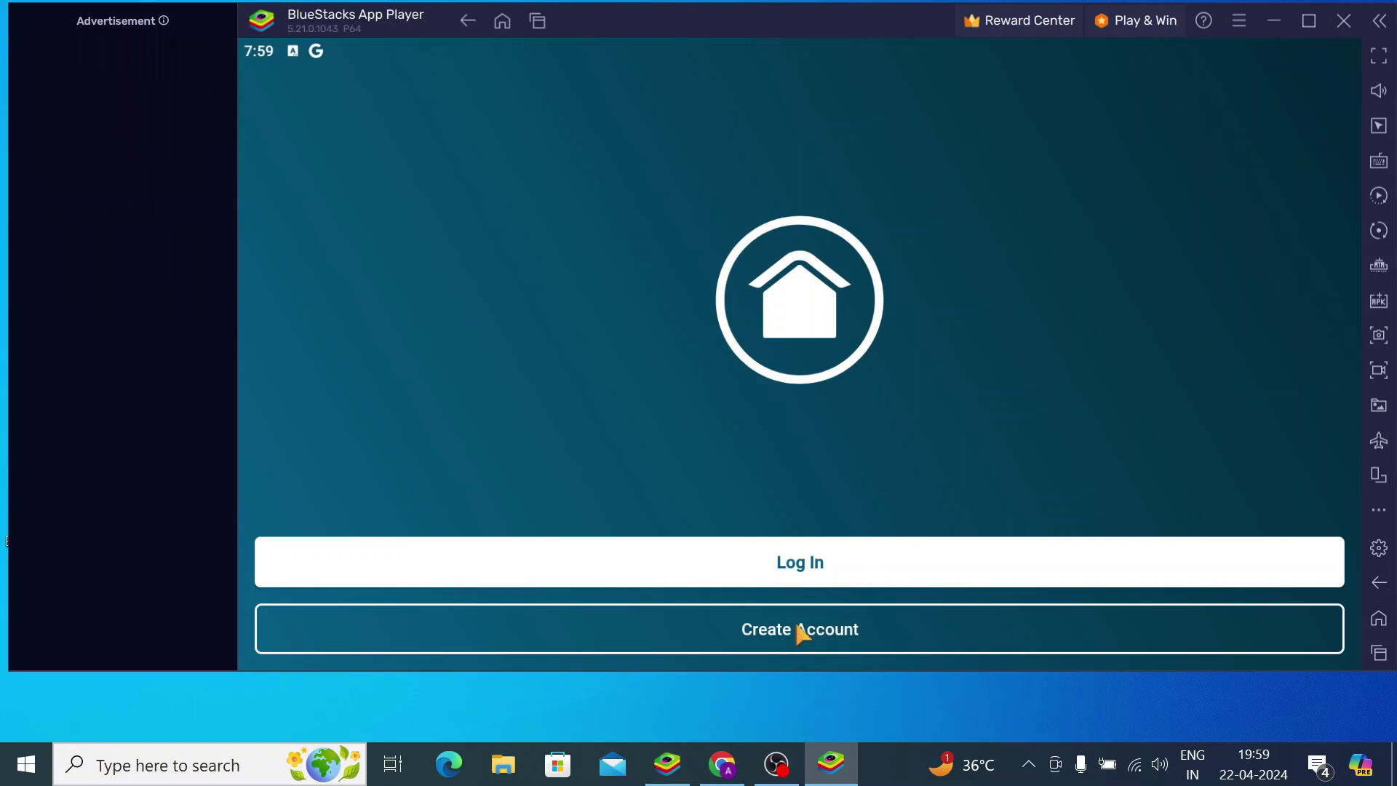
Log in to Arlo with the account e-mail address and password.
click(773, 563)
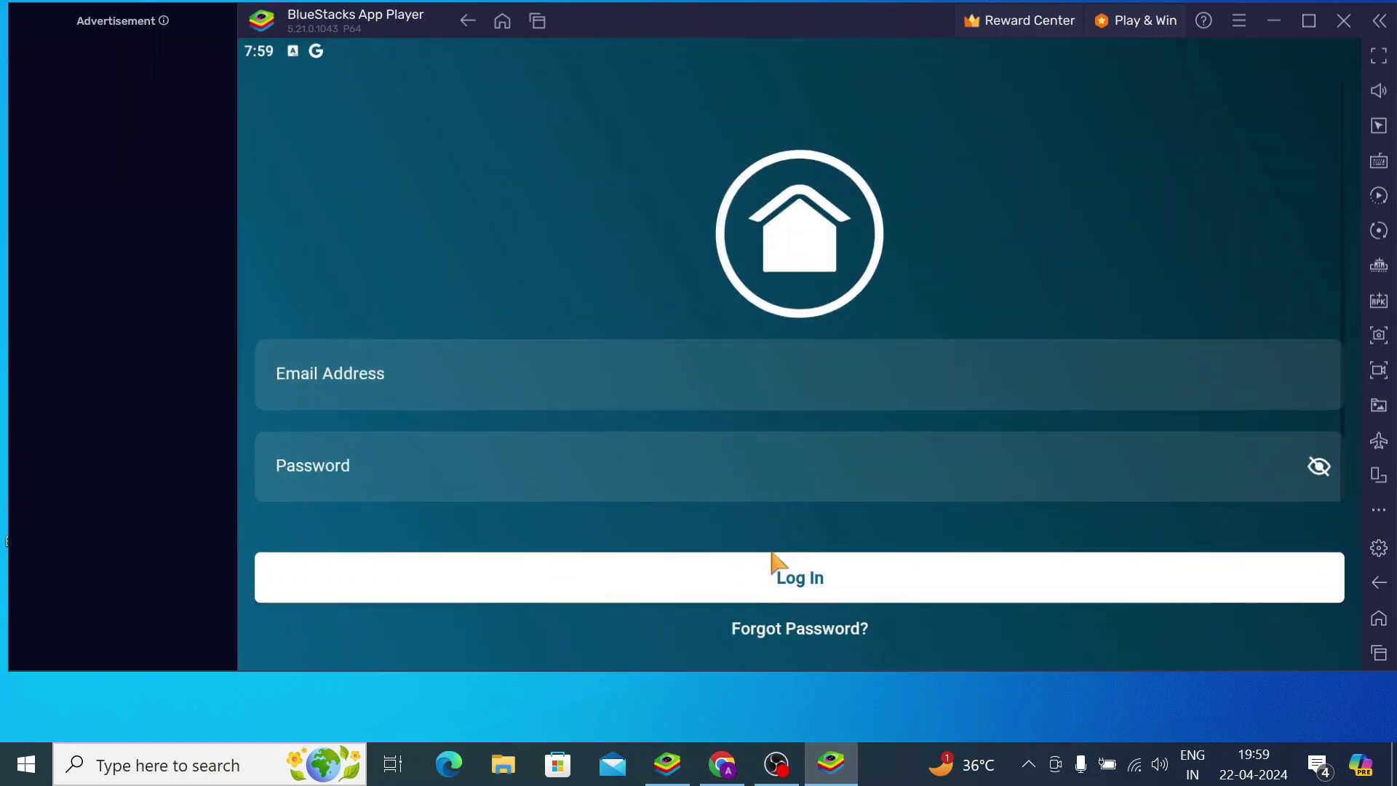
click(590, 386)
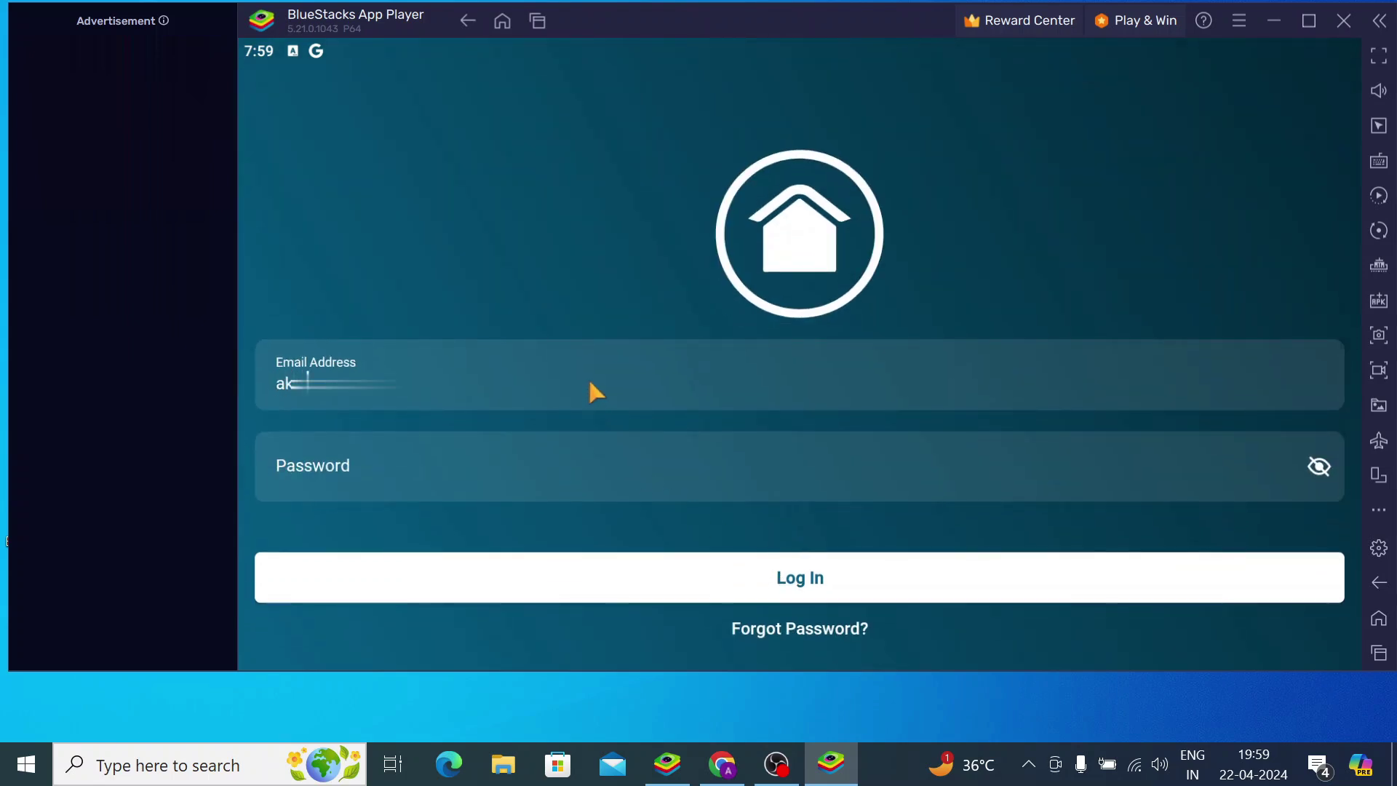
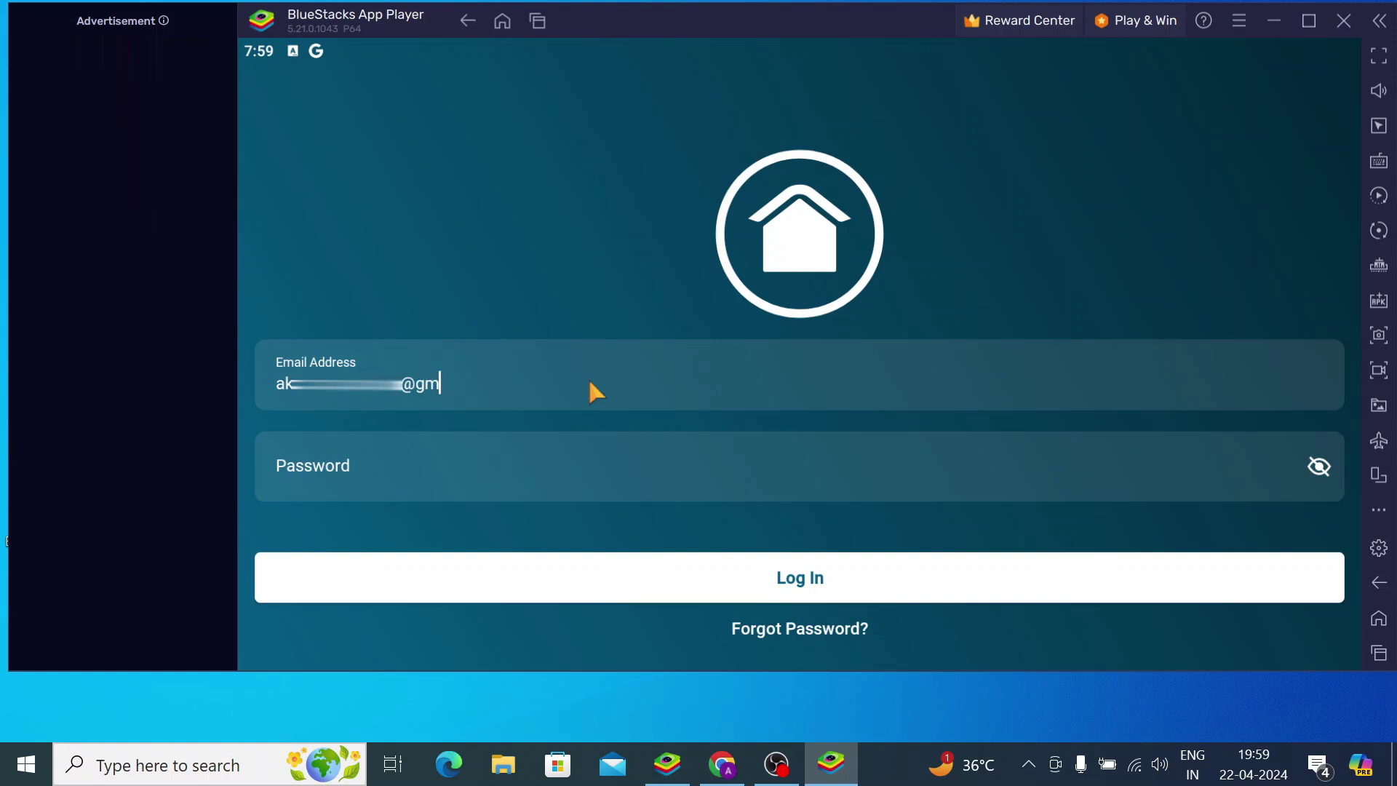
key(Tab)
text(a***)
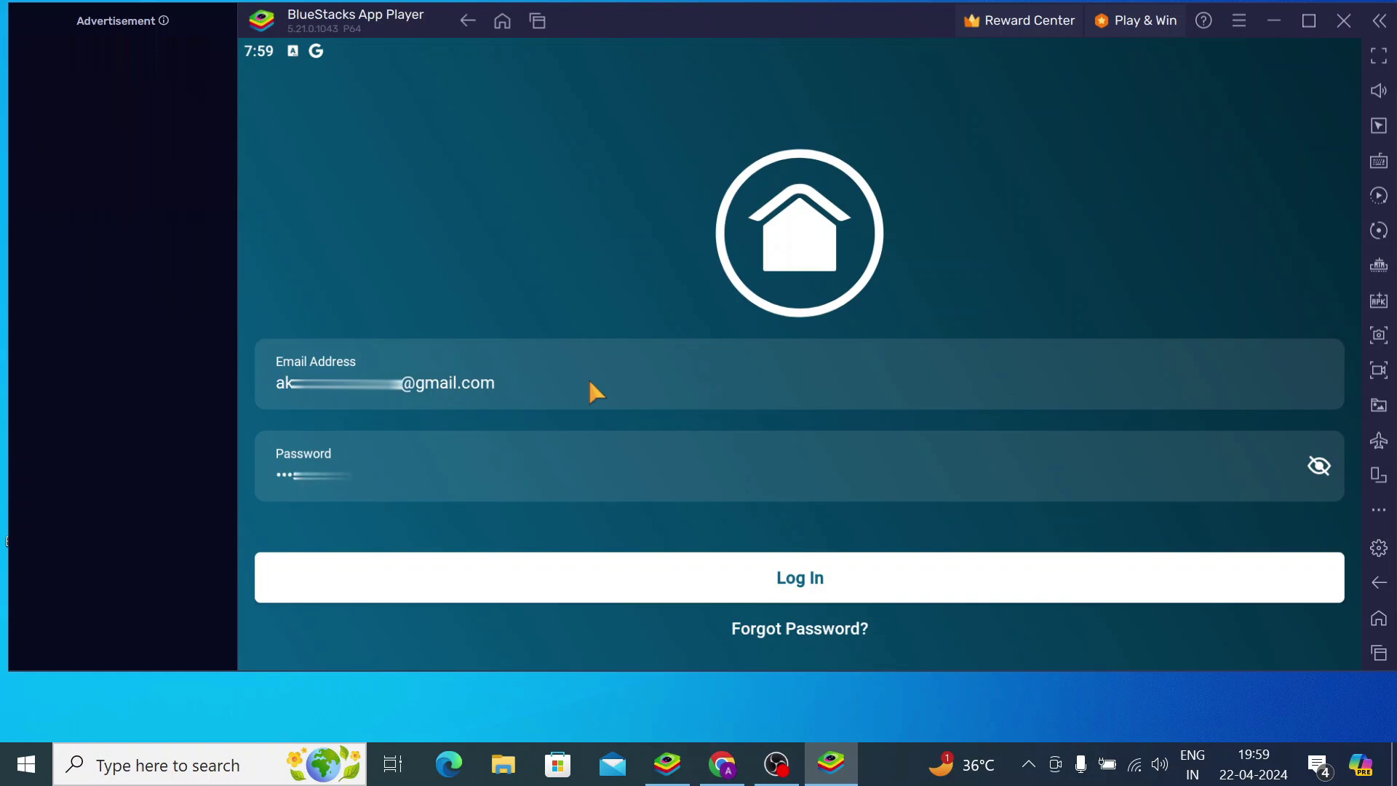
text(****)
click(735, 575)
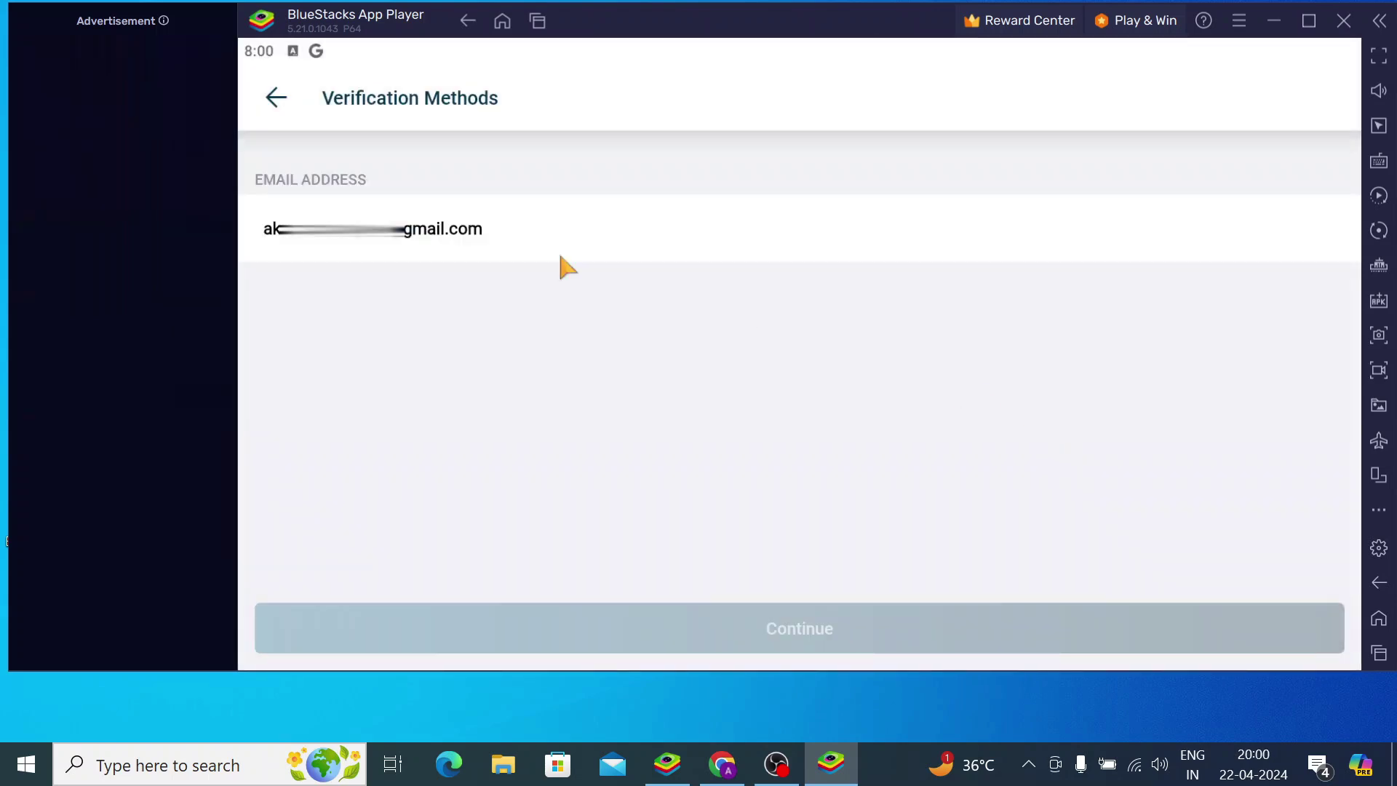
Choose e-mail verification and send the 6-digit code to the account address.
click(461, 243)
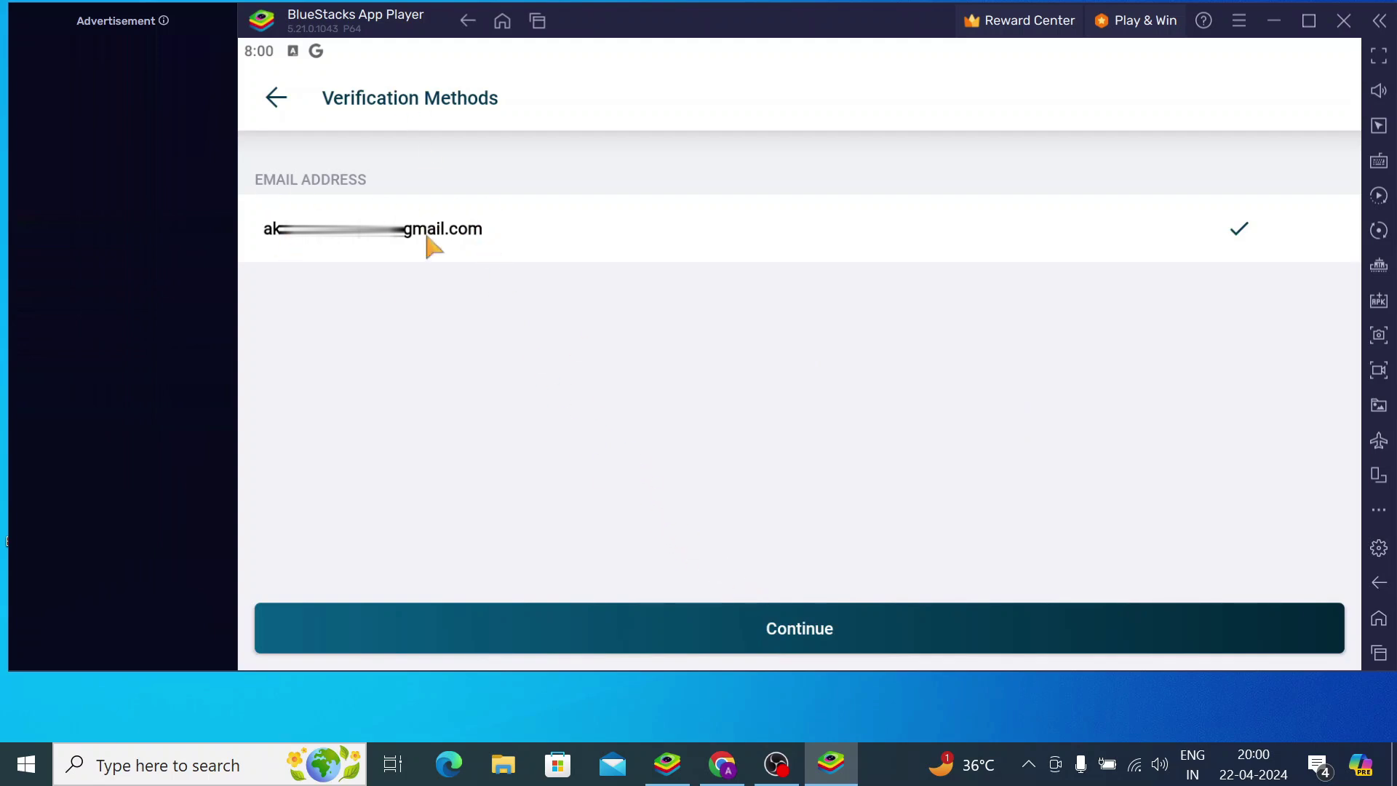
click(757, 629)
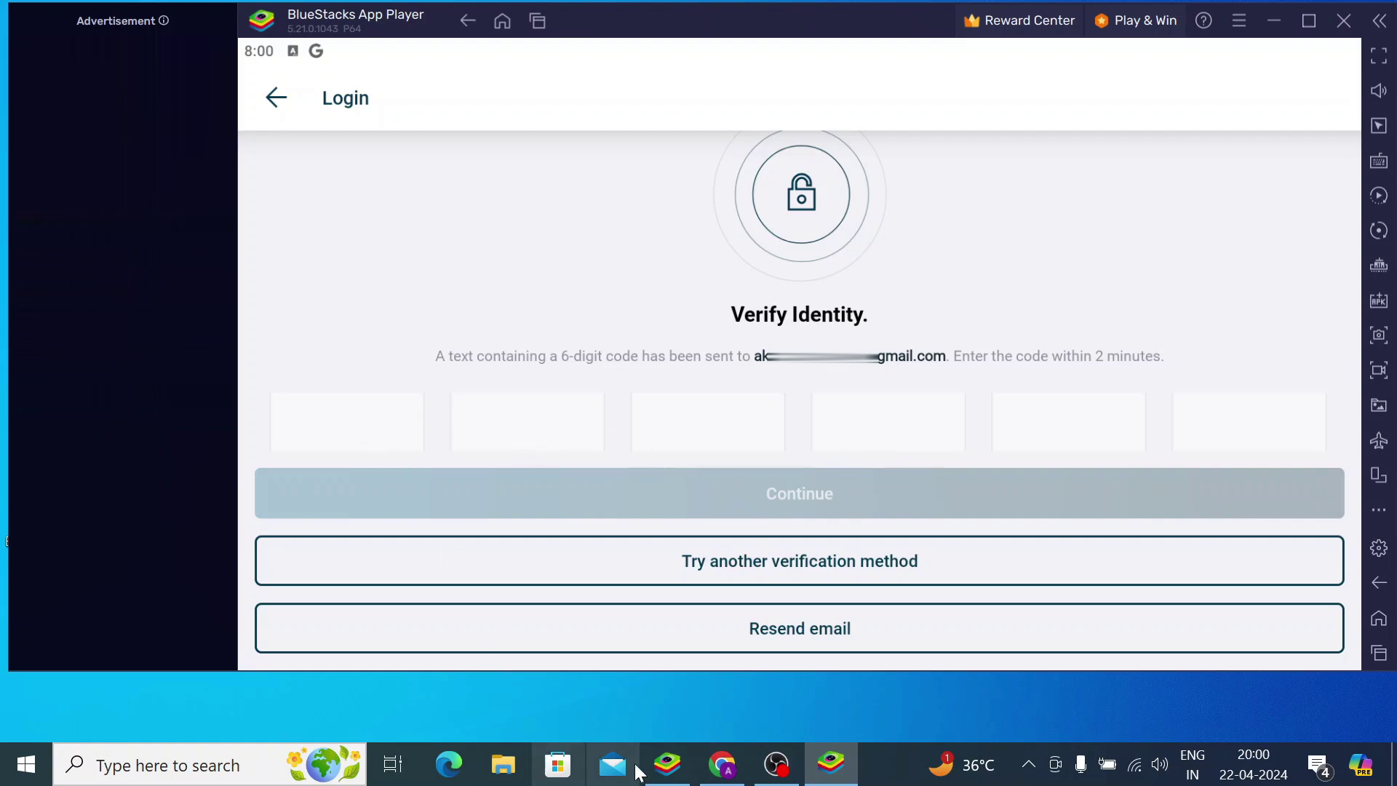
Read Arlo's one-time code e-mail in Gmail, then return to BlueStacks.
click(717, 771)
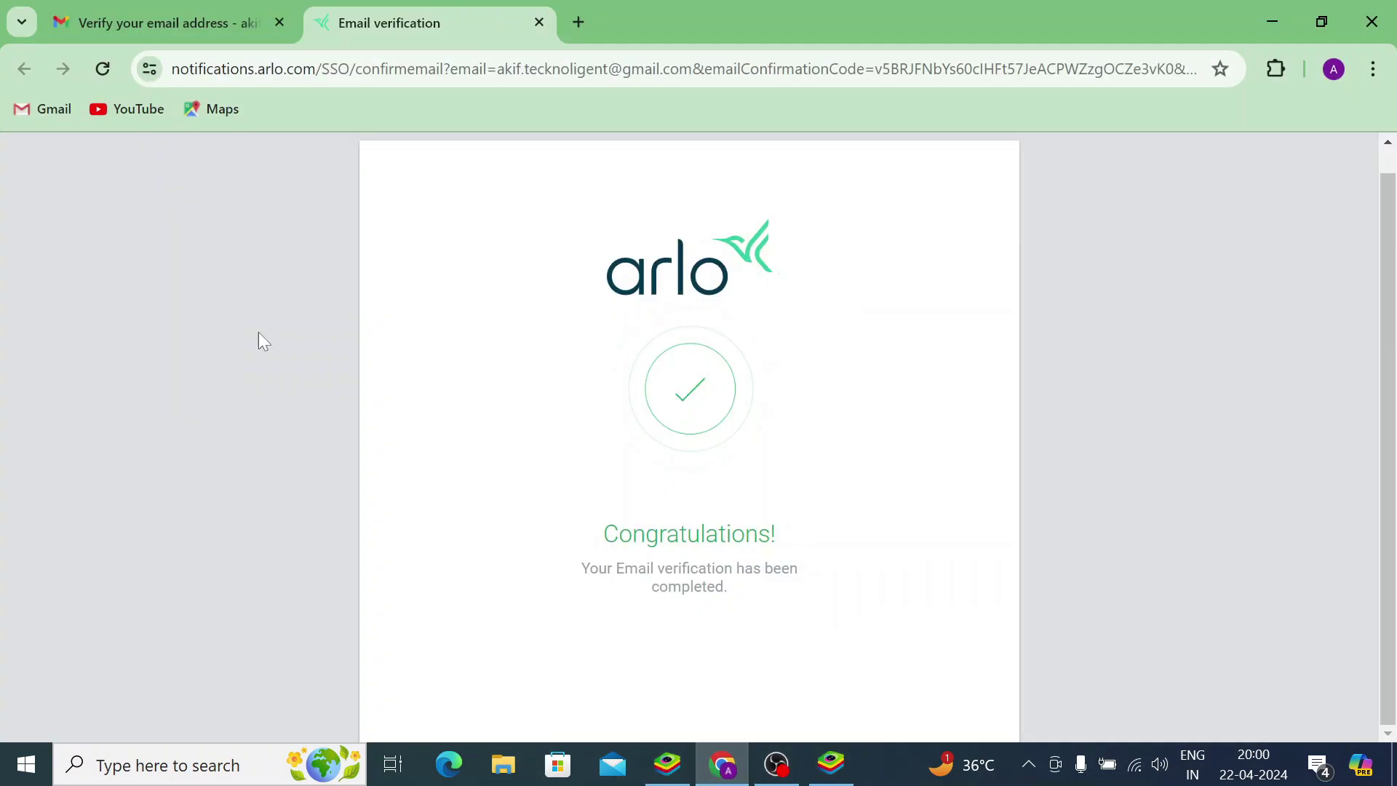
click(106, 27)
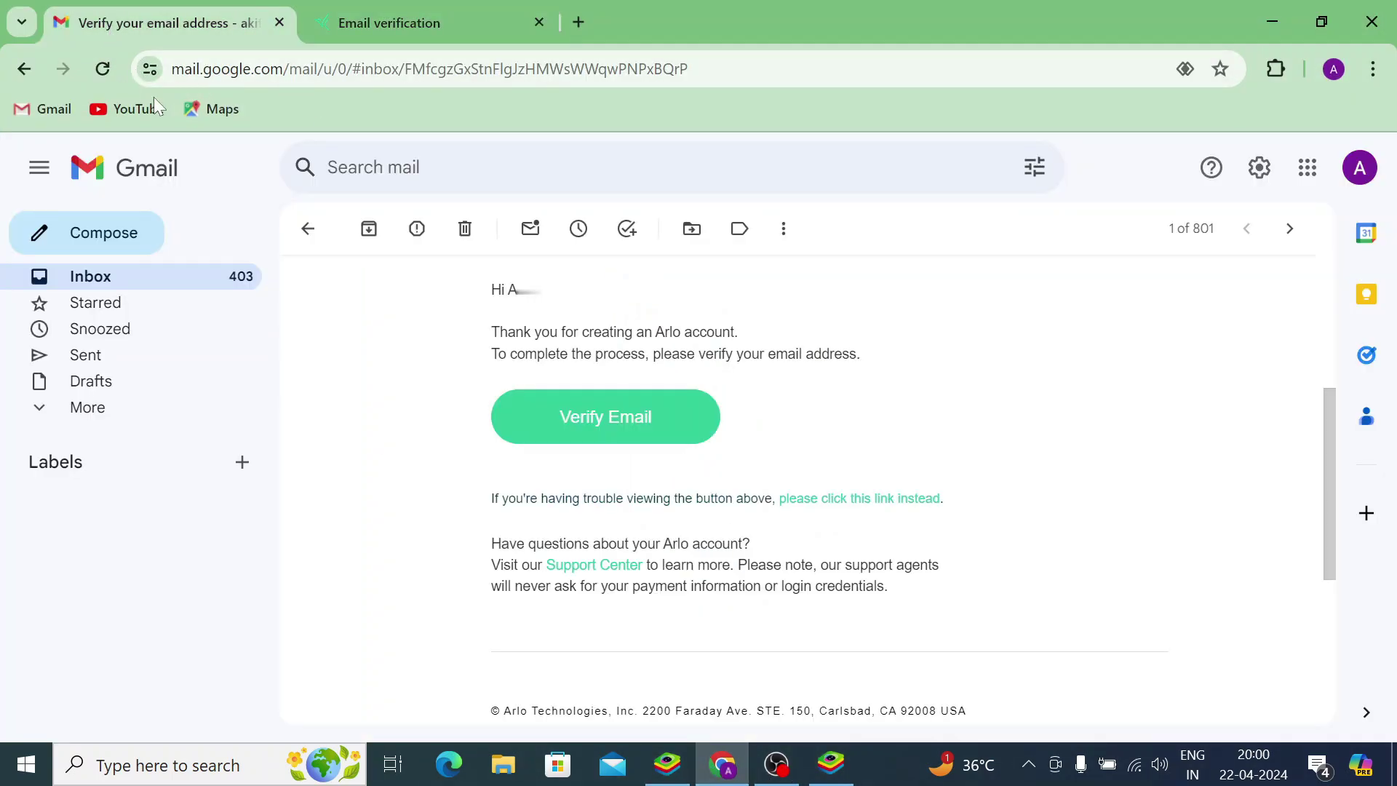
click(100, 277)
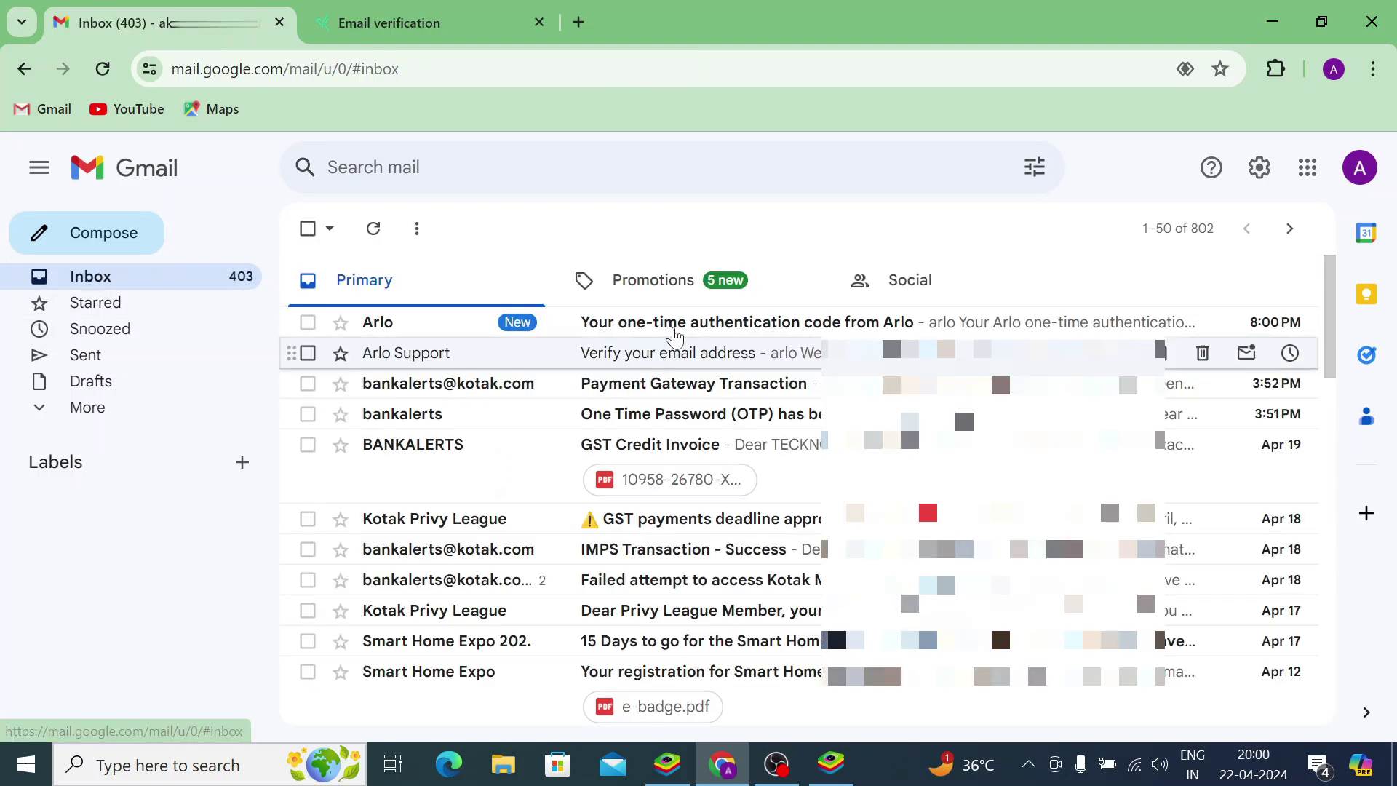
click(675, 335)
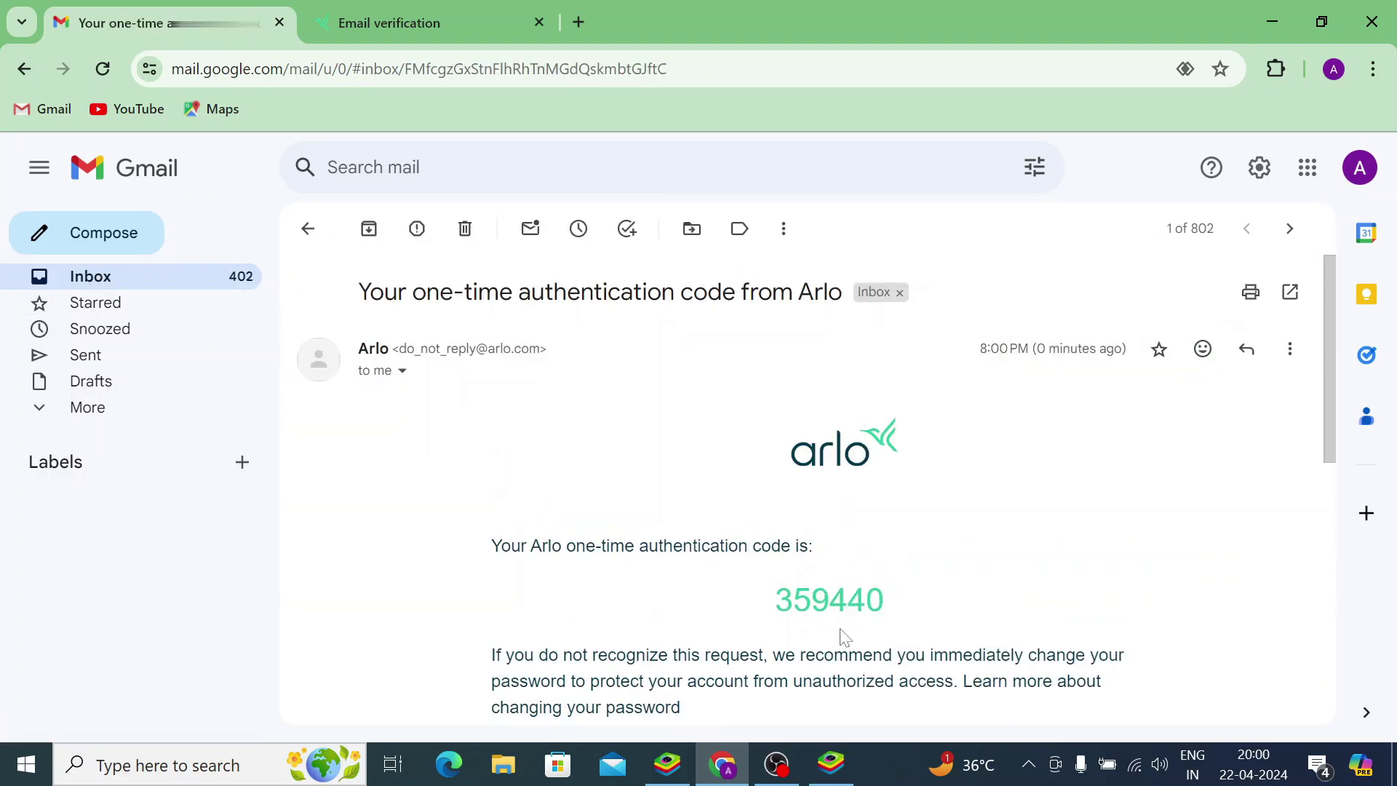
click(831, 764)
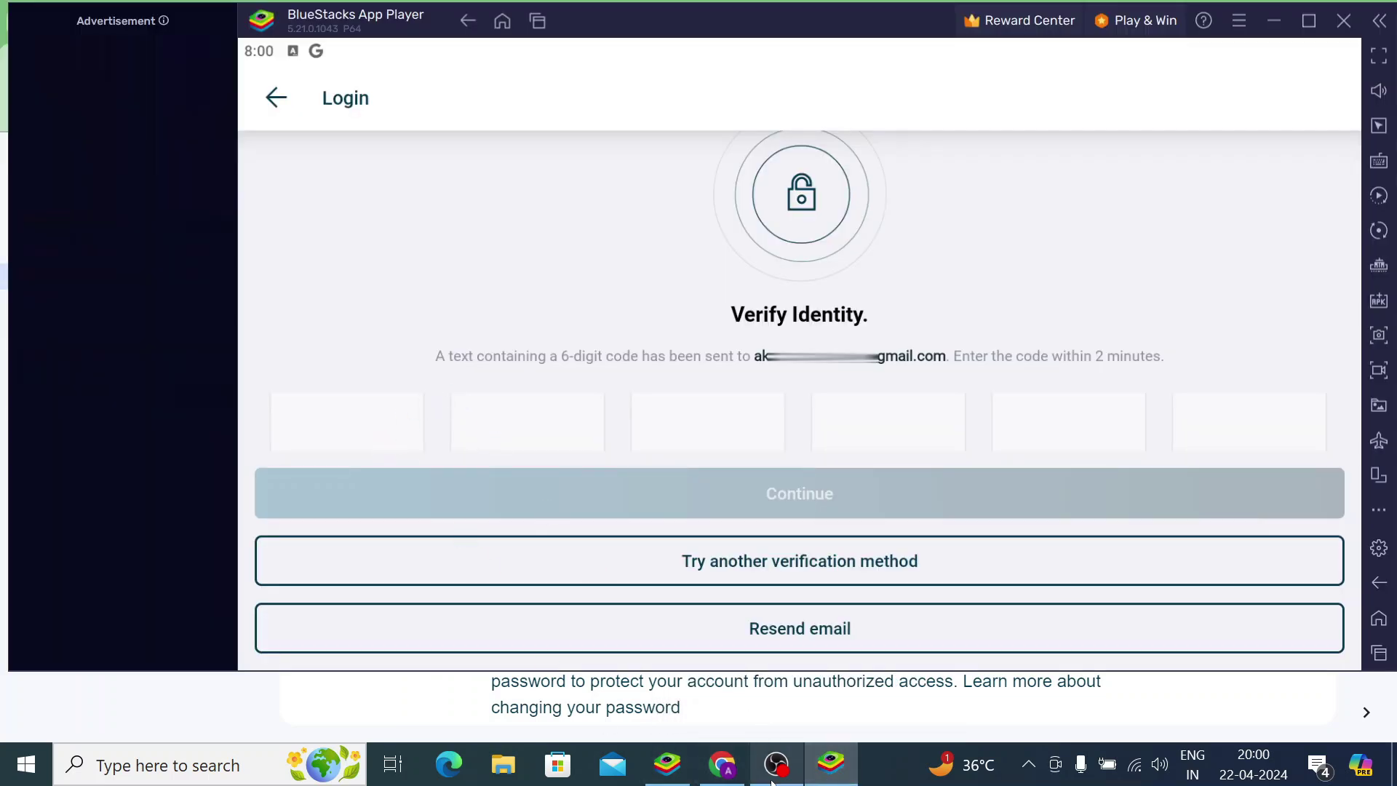
click(734, 770)
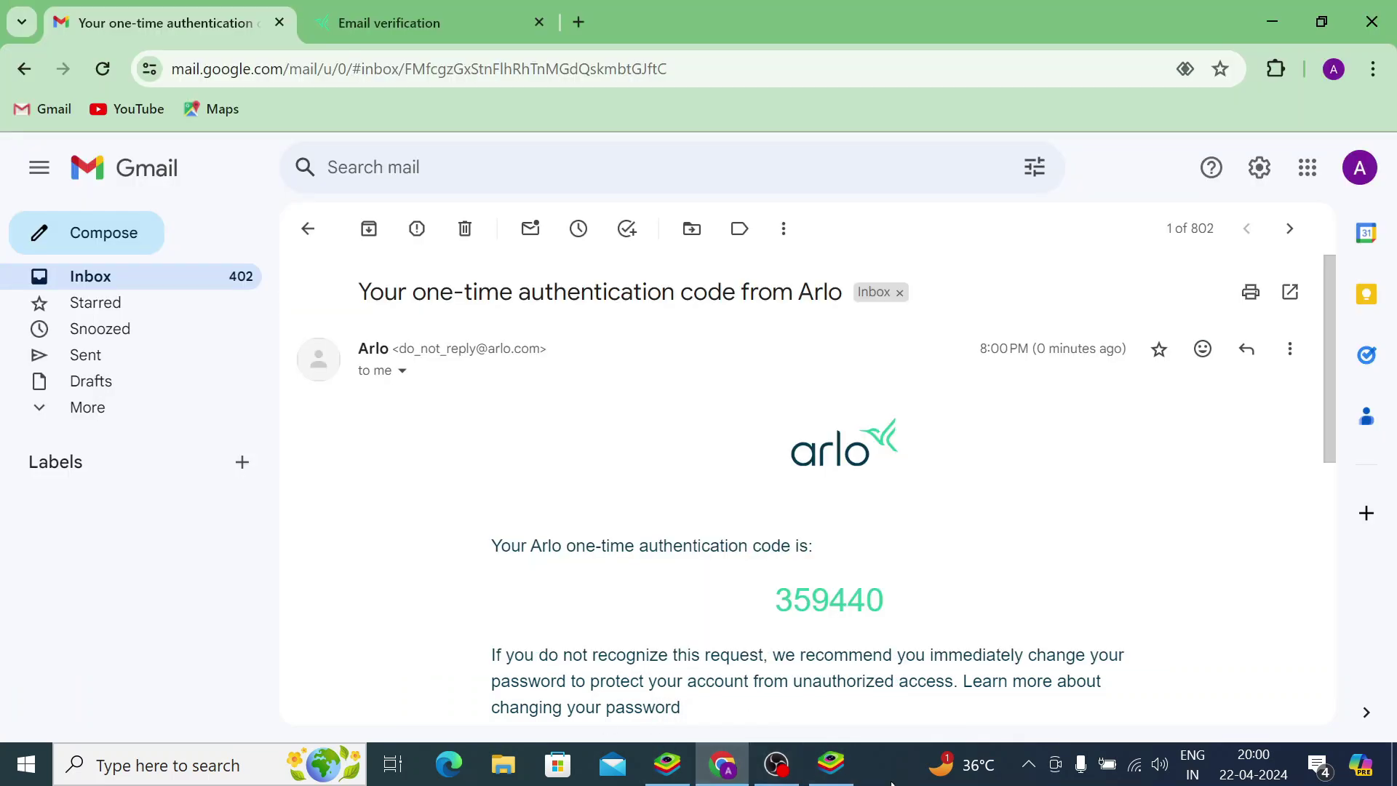
click(850, 776)
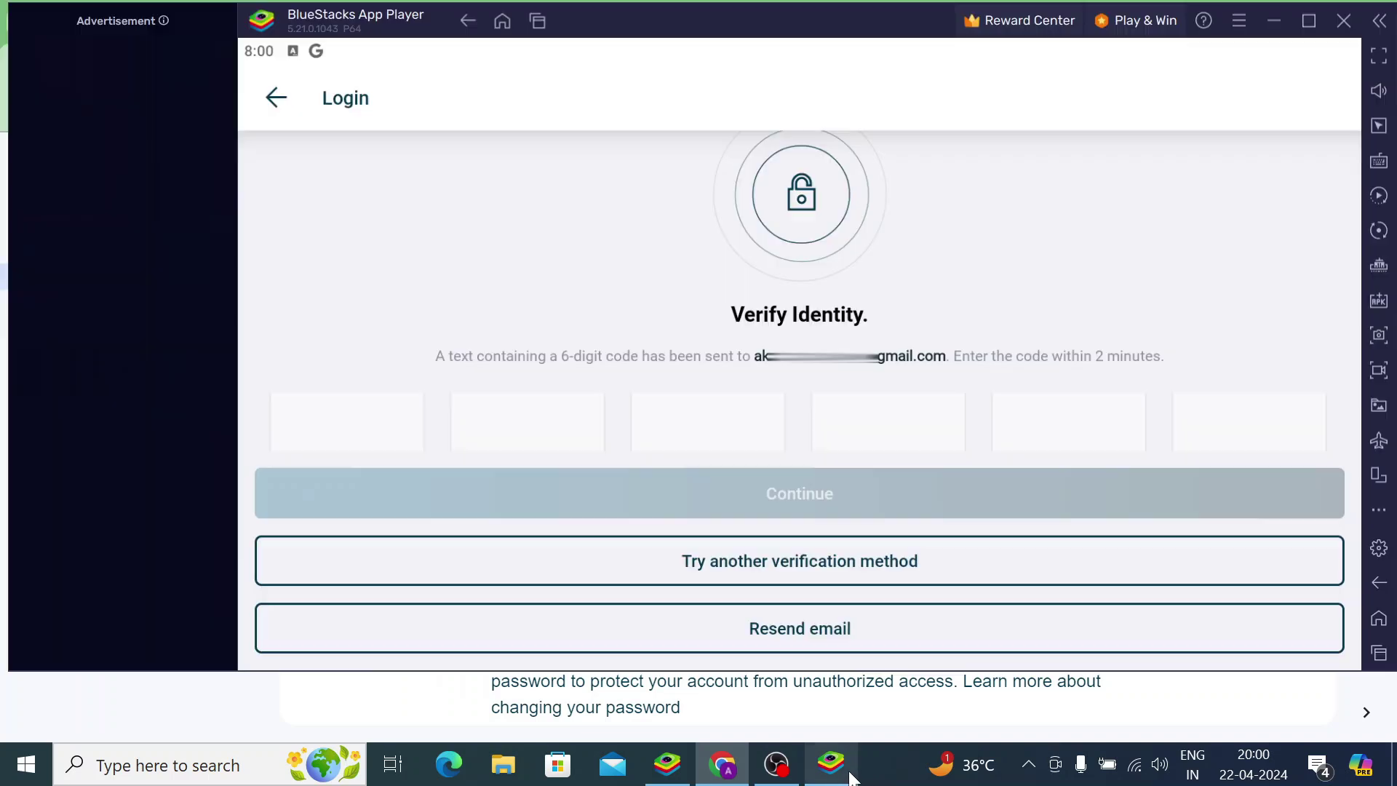
Enter the emailed 6-digit verification code and continue.
click(397, 419)
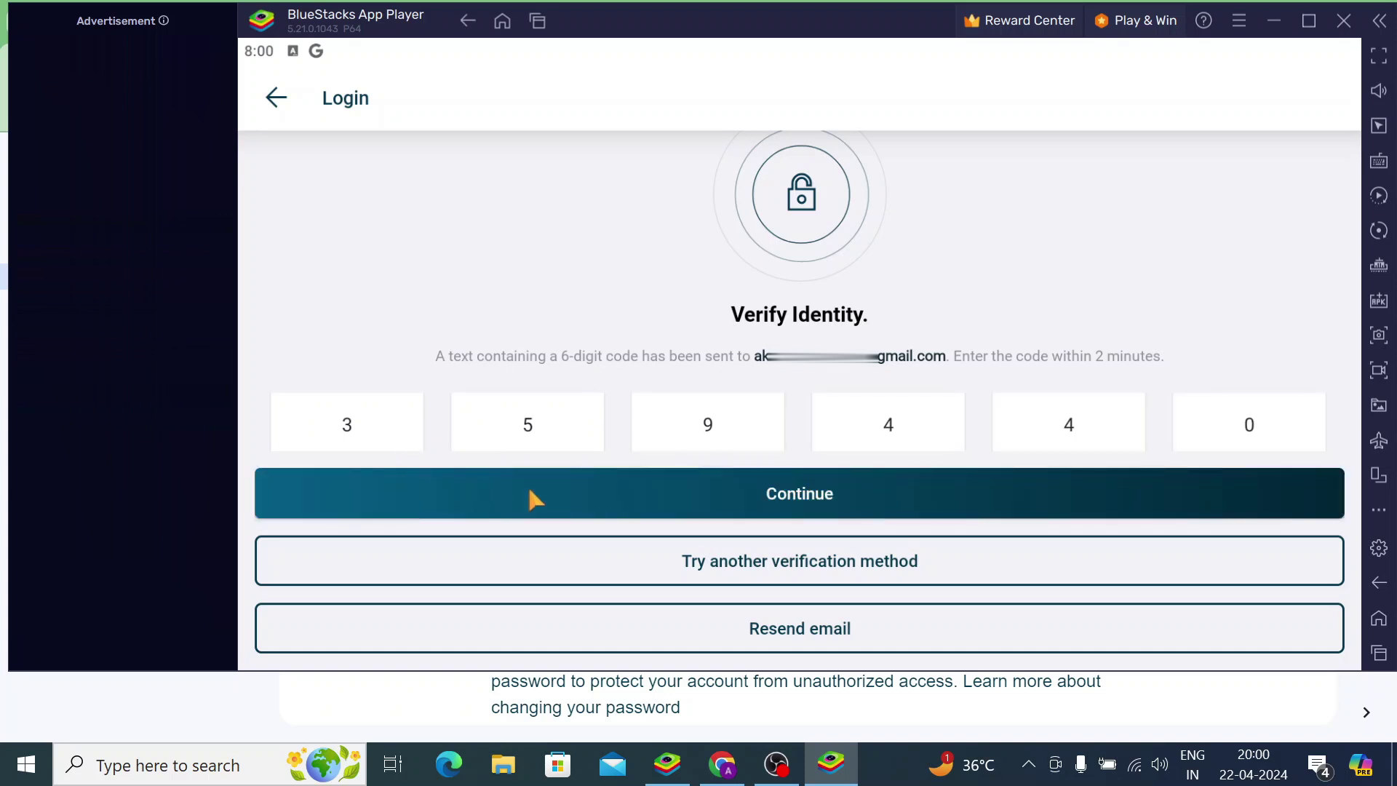
click(595, 494)
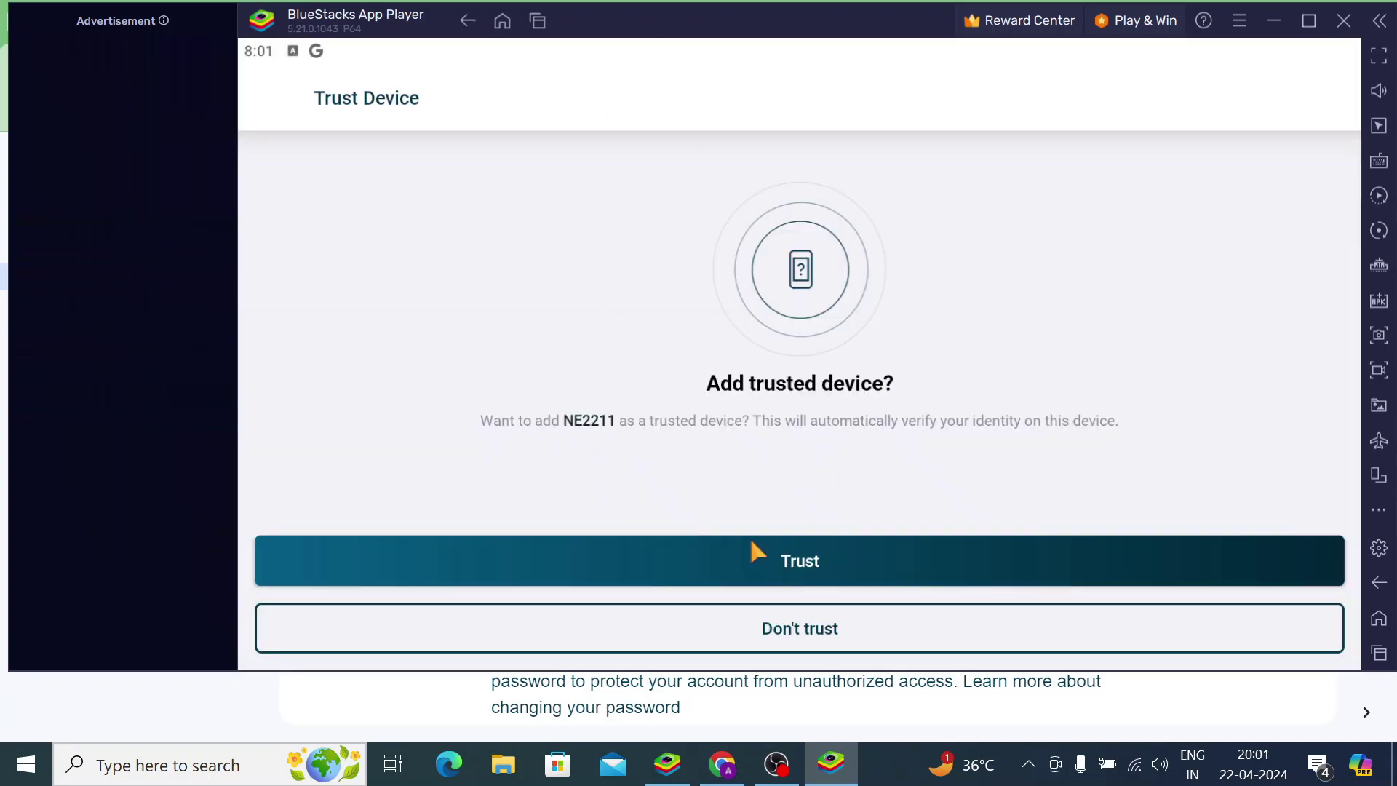
Trust this device, name it 'A', and confirm to reach the Devices home.
click(746, 556)
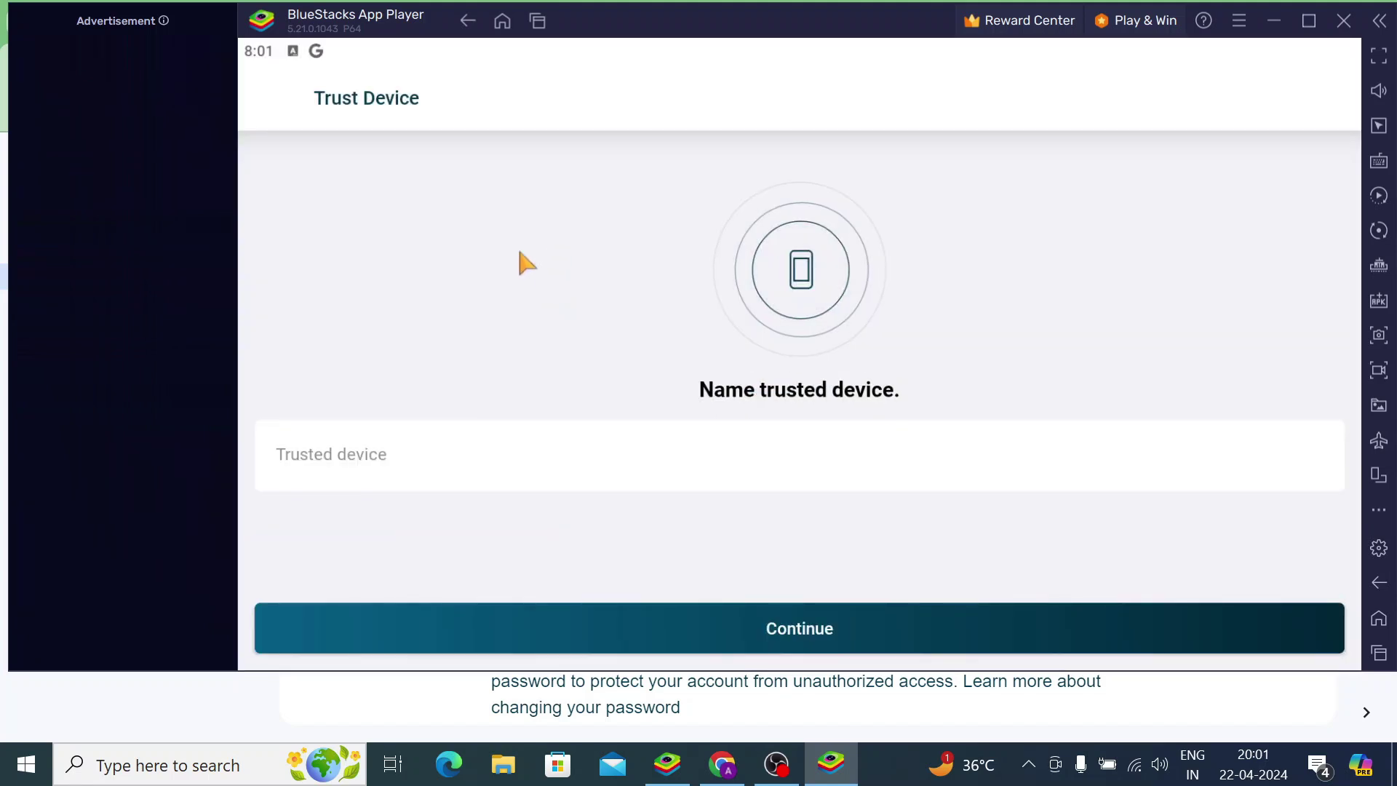
click(390, 464)
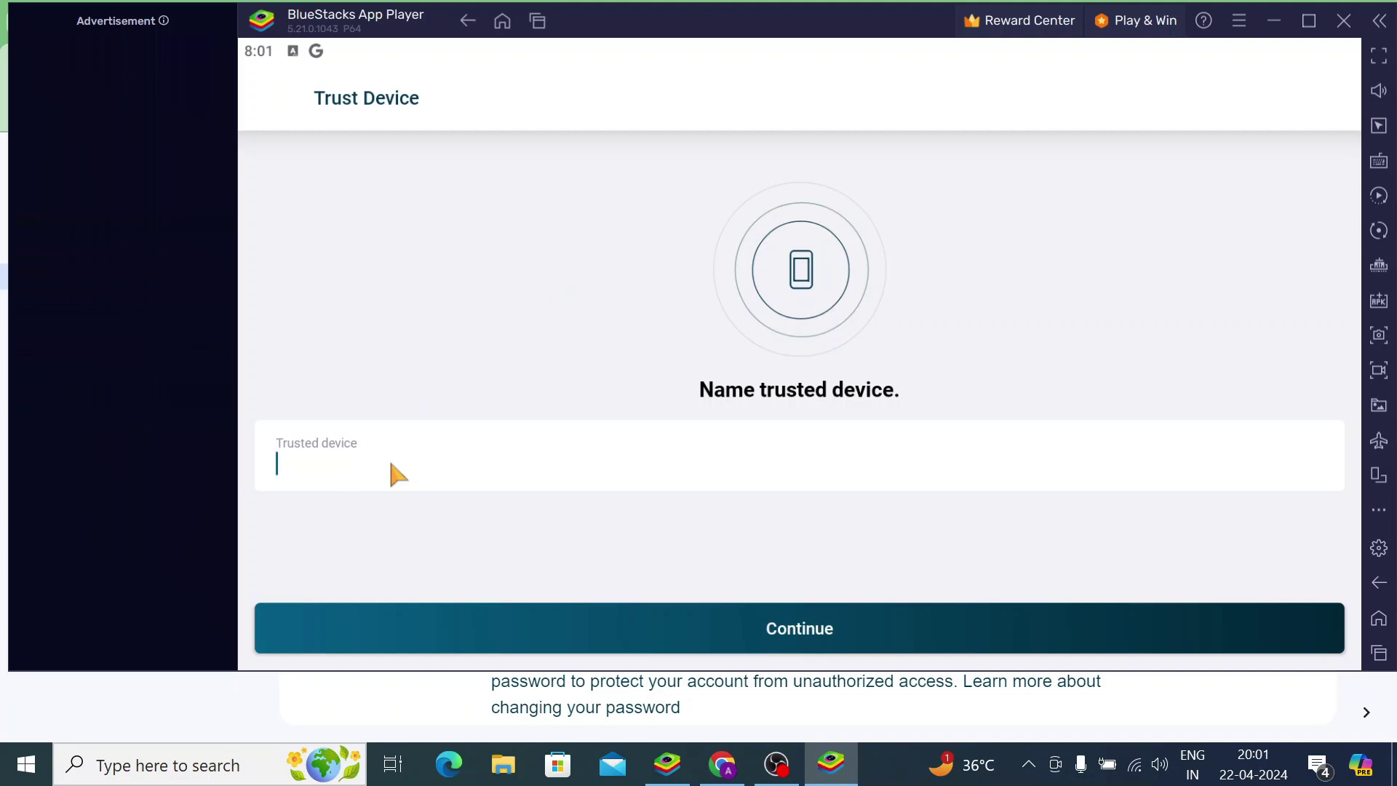
text(A)
click(749, 619)
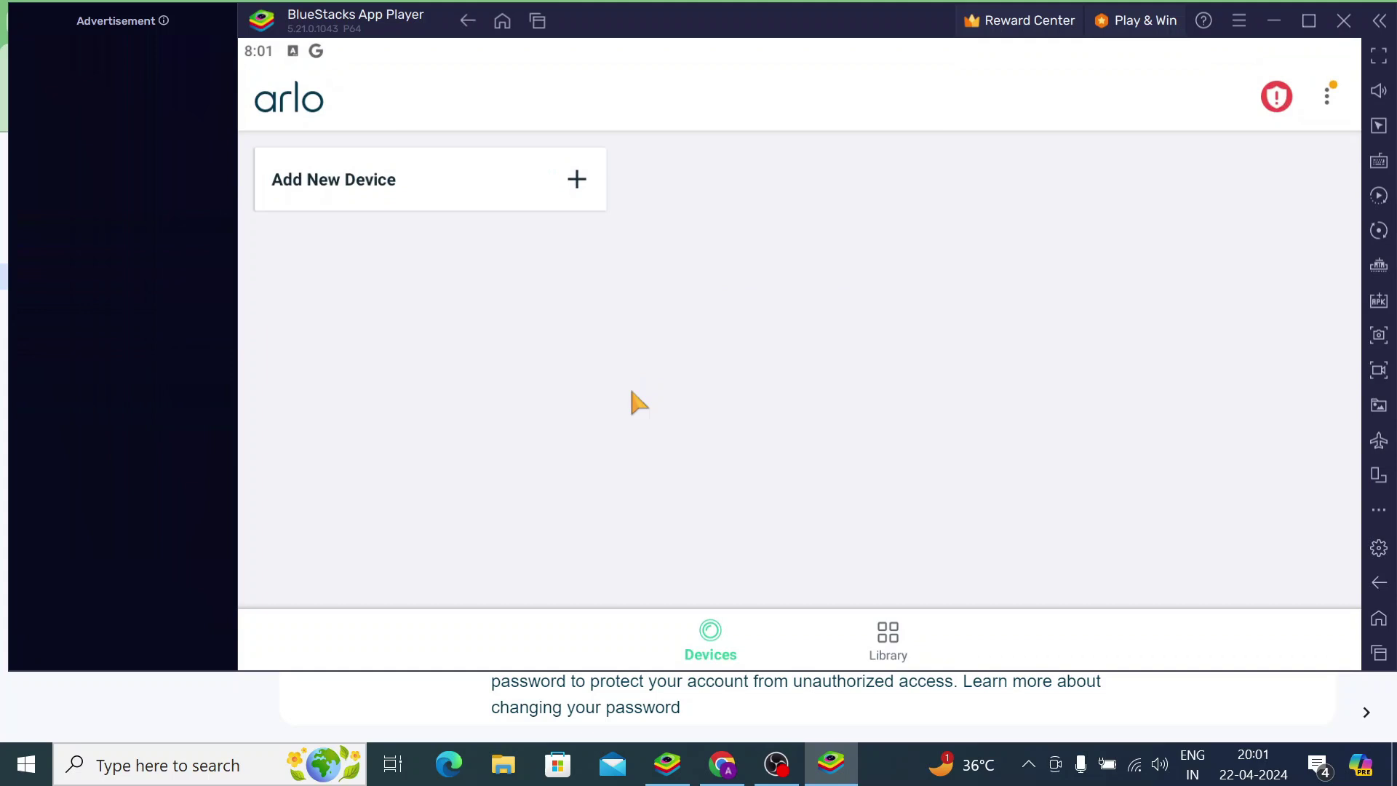
Glance at the Library, return to Devices, and choose Add New Device to list Cameras, Doorbells, Lights and hubs.
click(877, 635)
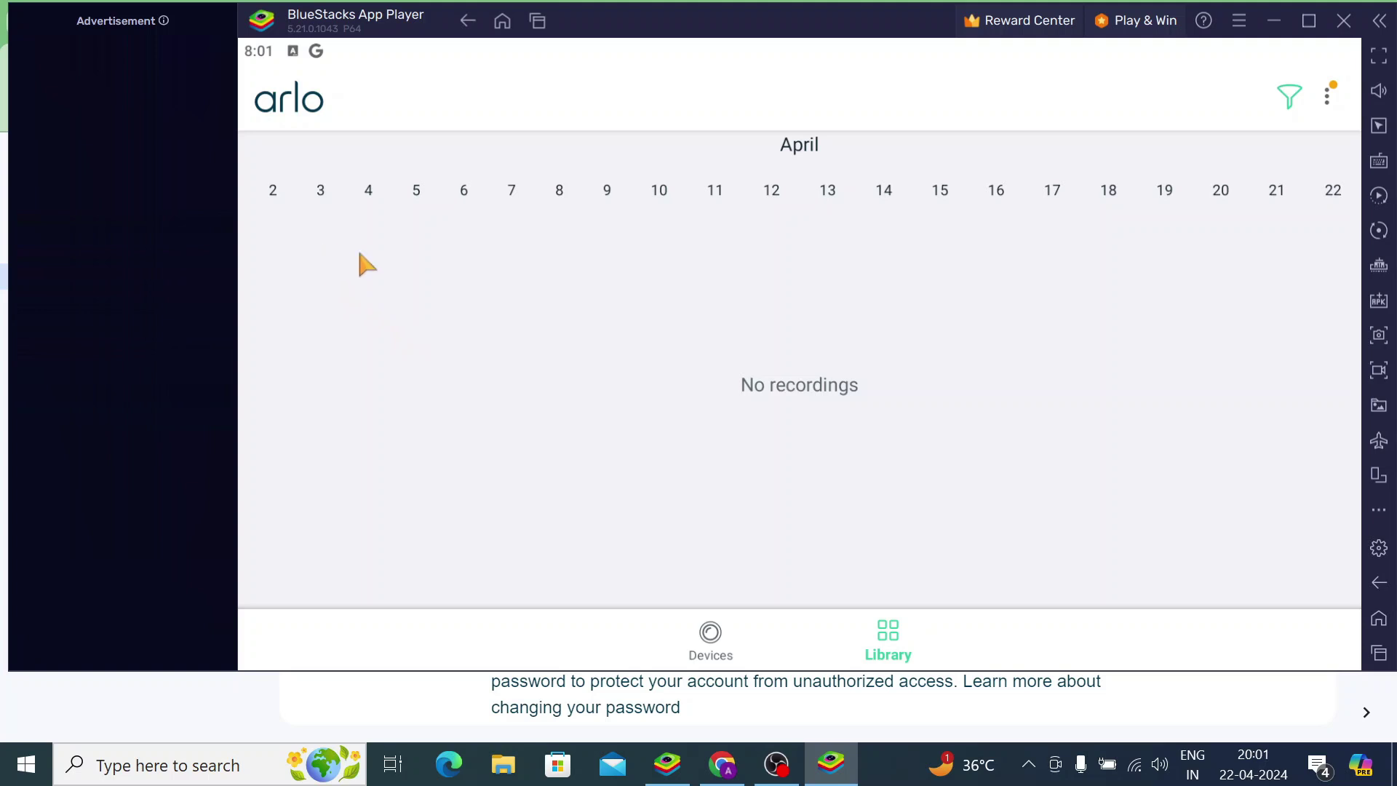
click(710, 637)
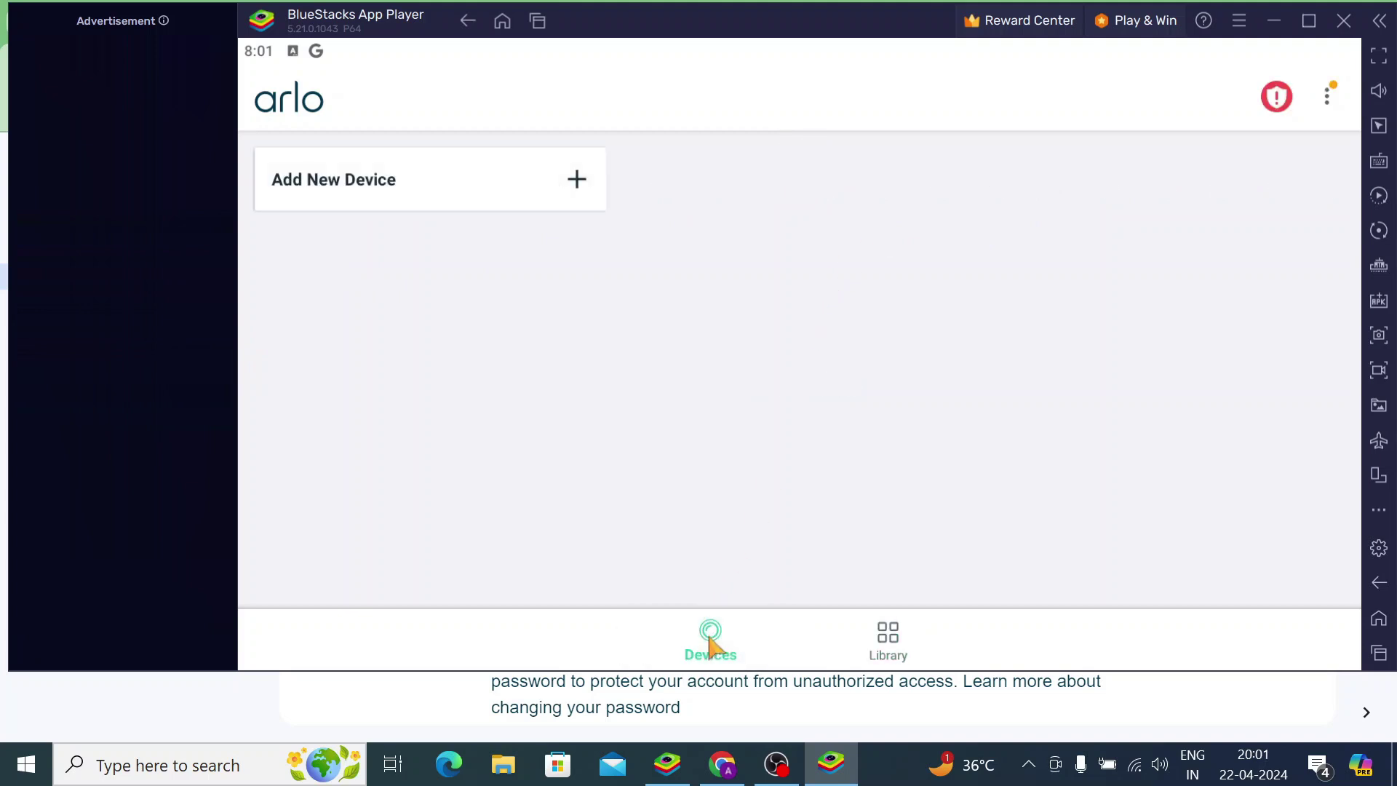
click(481, 183)
scroll(830, 291, down, 3)
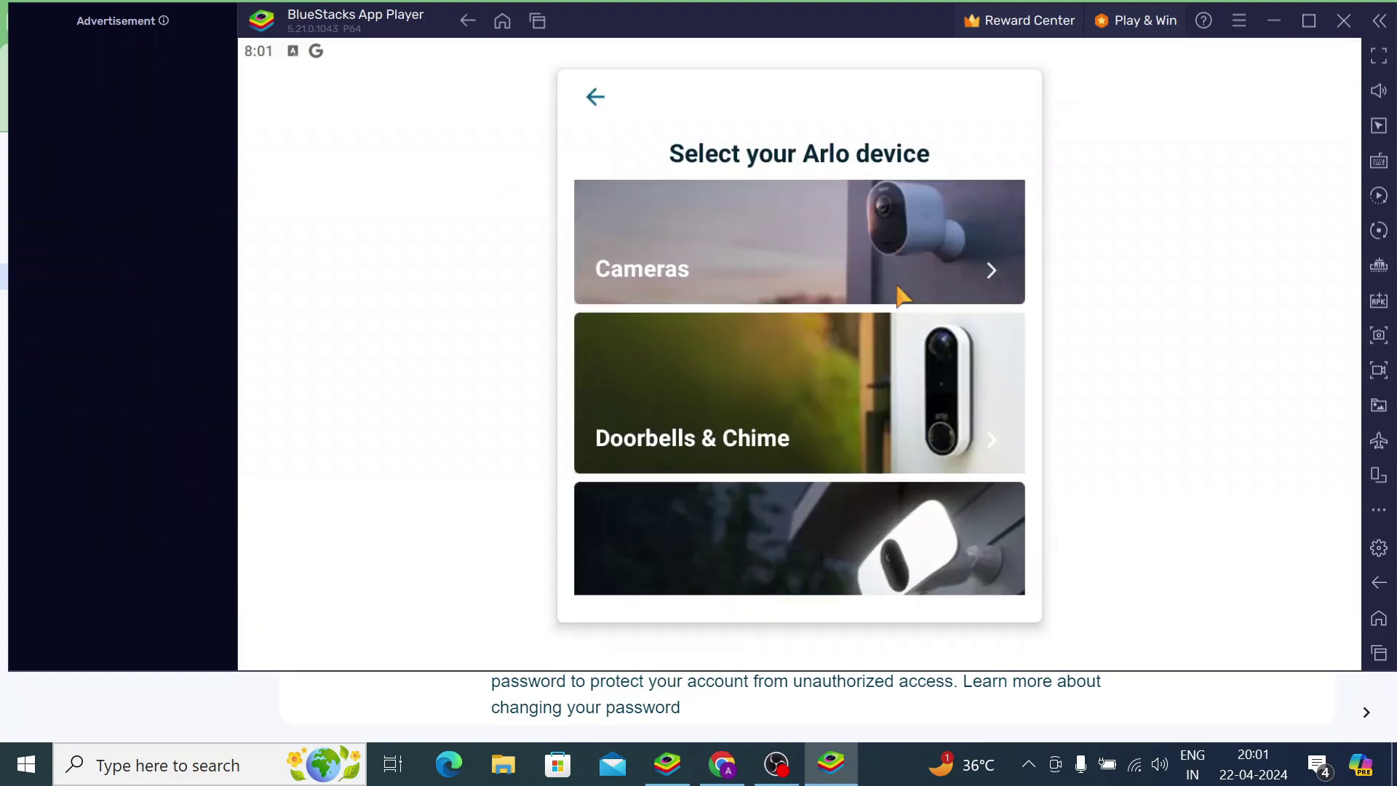
scroll(900, 293, down, 2)
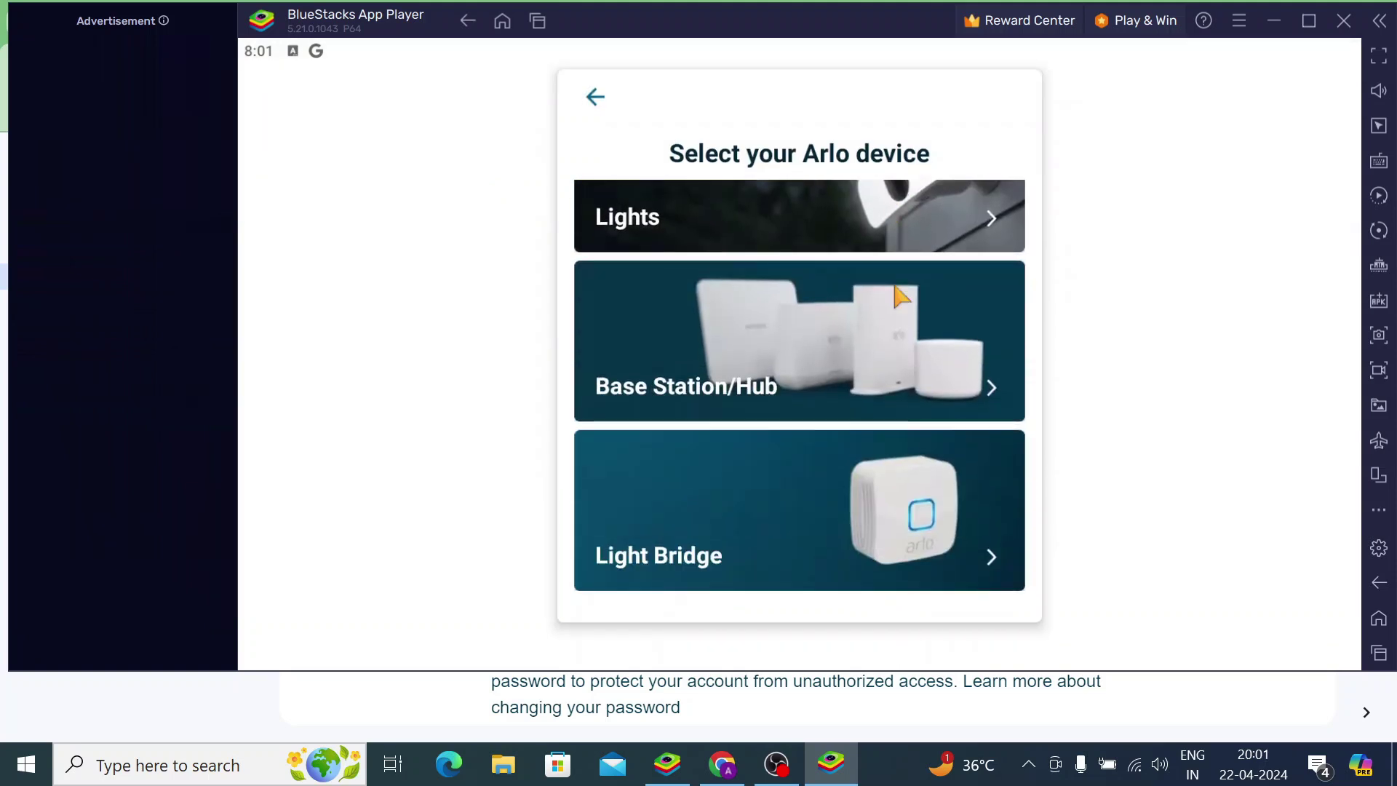